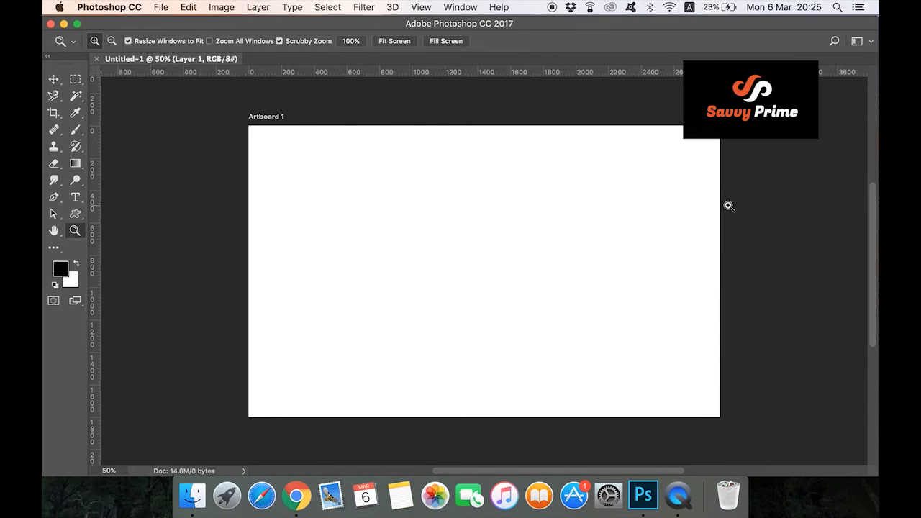
# Show the Layers panel alongside the blank artboard
pyautogui.press('F7')
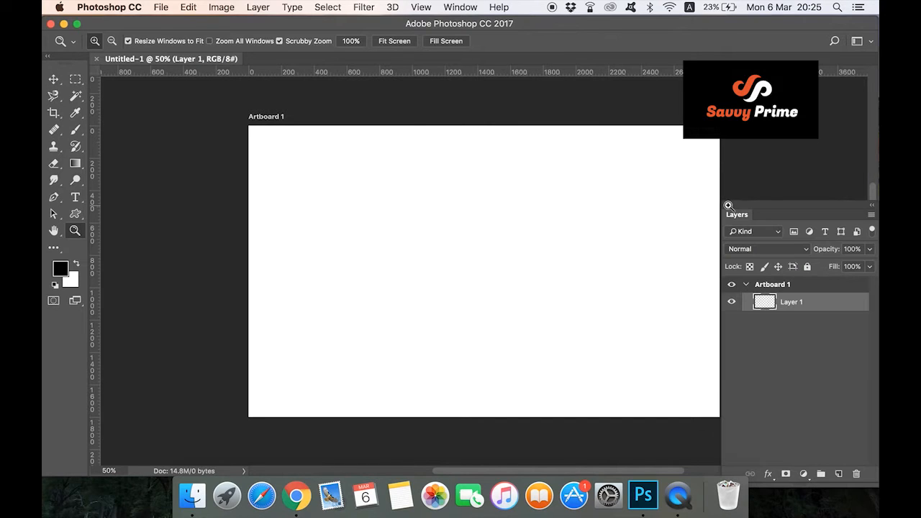
pyautogui.click(458, 8)
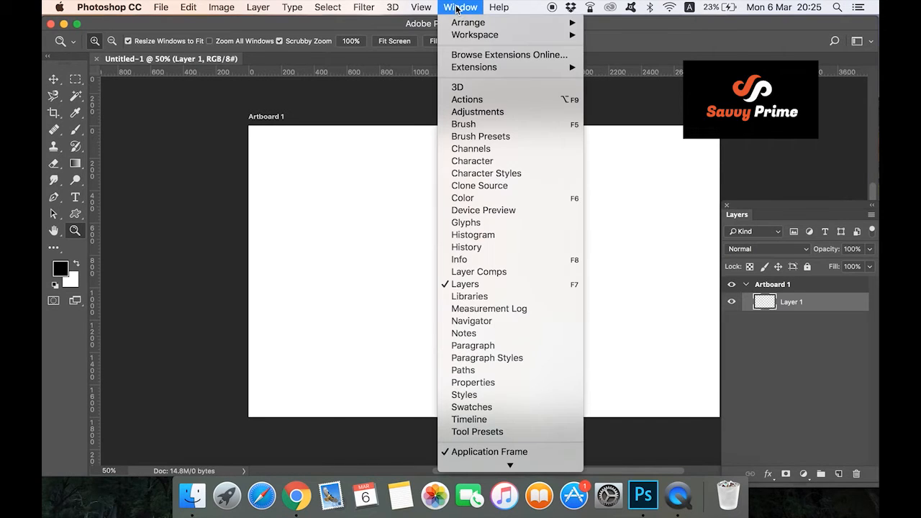
pyautogui.click(531, 283)
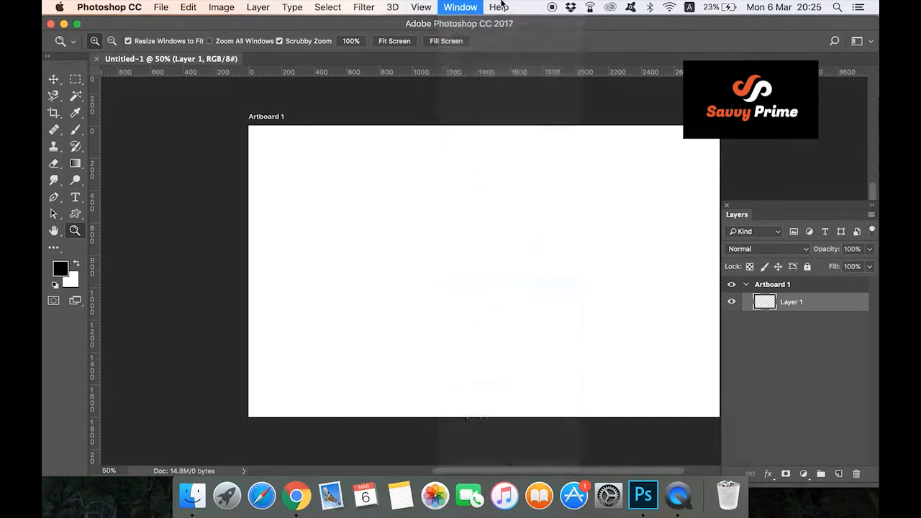
pyautogui.click(461, 7)
pyautogui.click(492, 288)
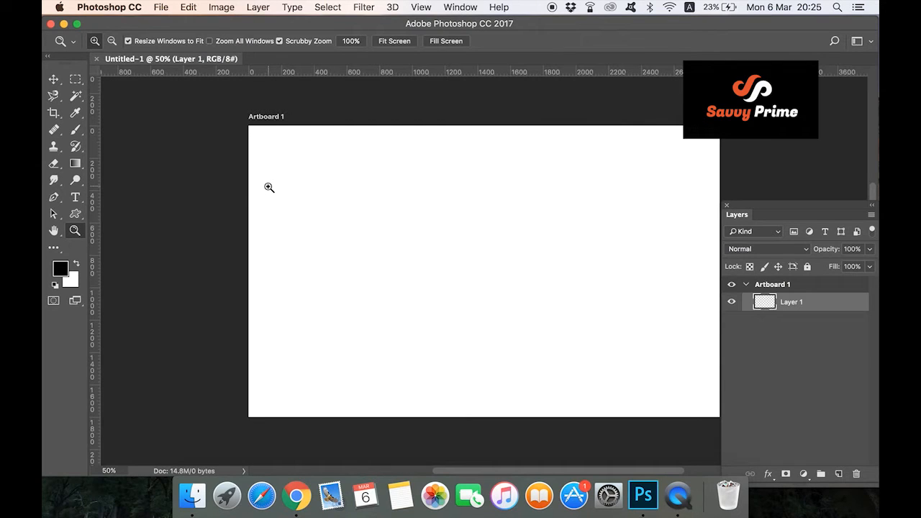
# Make a long horizontal rectangular selection across the upper middle of the artboard and fill it with red (#ff0000)
pyautogui.press('m')
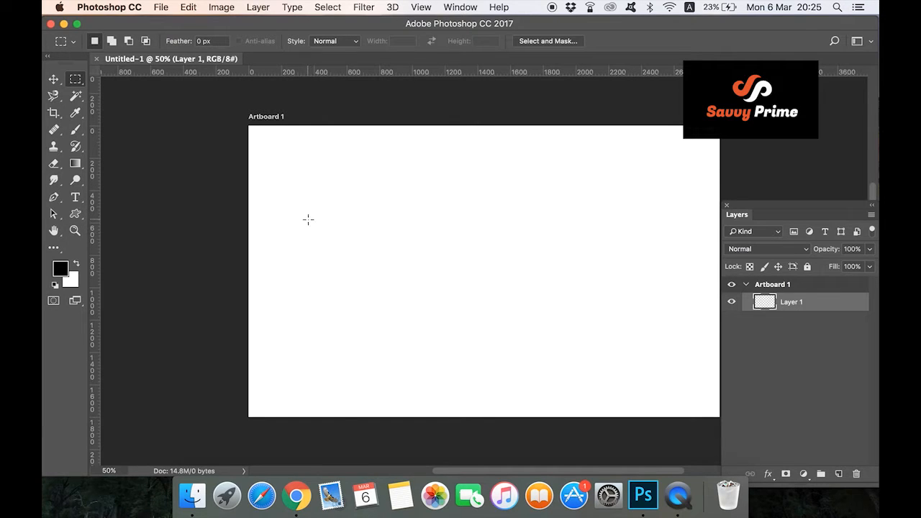
pyautogui.moveTo(308, 219); pyautogui.dragTo(648, 254)
pyautogui.click(60, 268)
pyautogui.moveTo(622, 194); pyautogui.dragTo(701, 141)
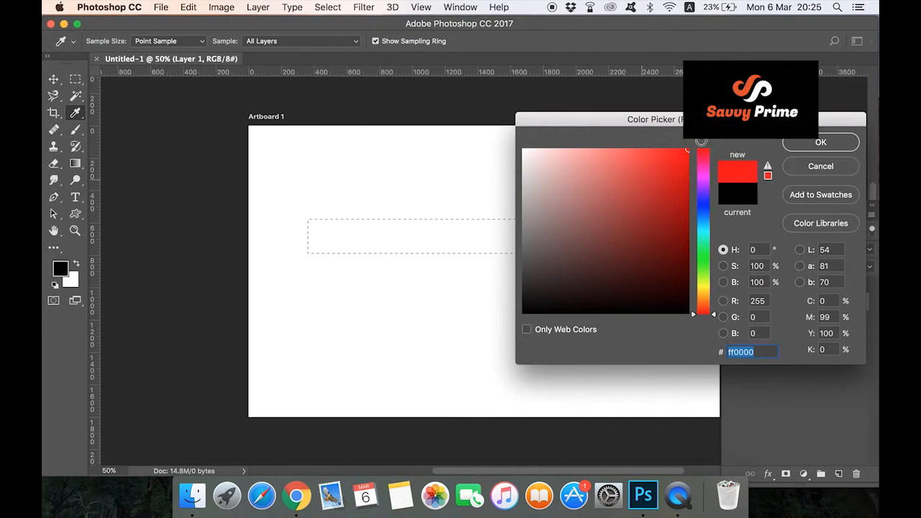
pyautogui.click(821, 141)
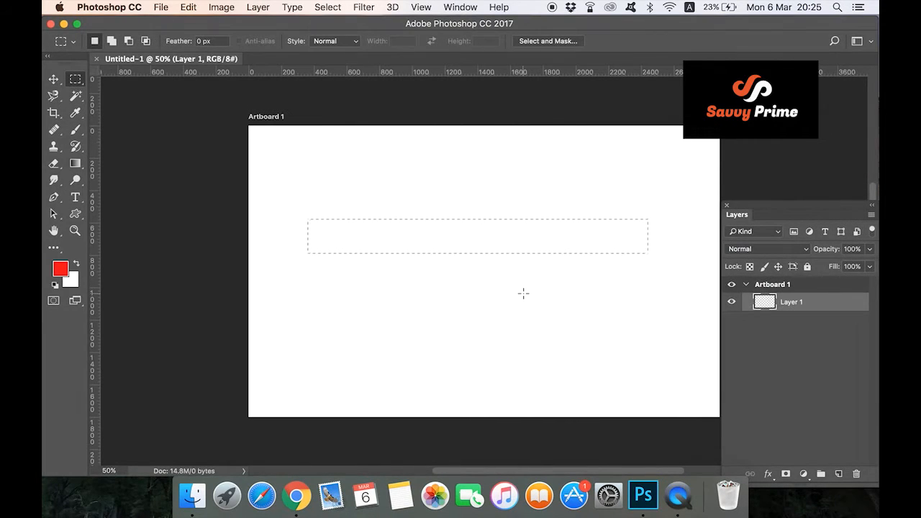
pyautogui.press('alt')
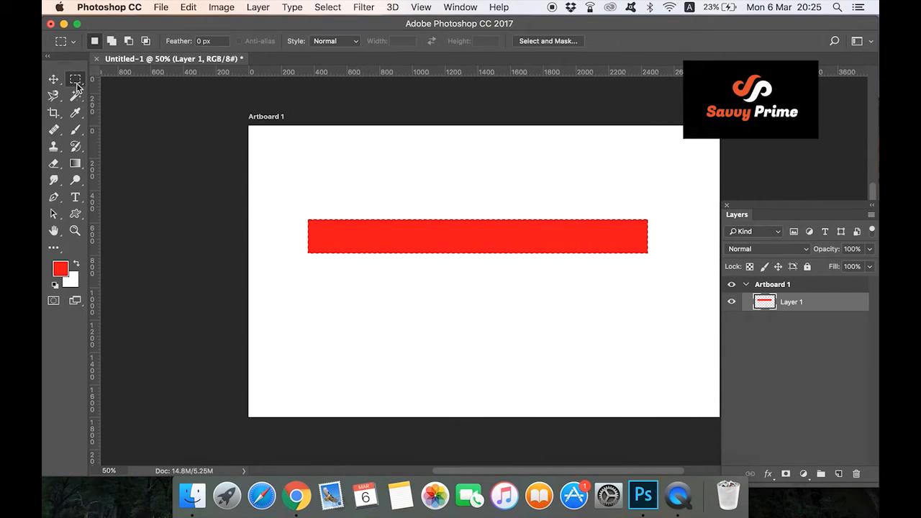
# Subtract all but the right end of the bar's selection, and move the remaining selection just beyond the red bar's right edge
pyautogui.click(126, 43)
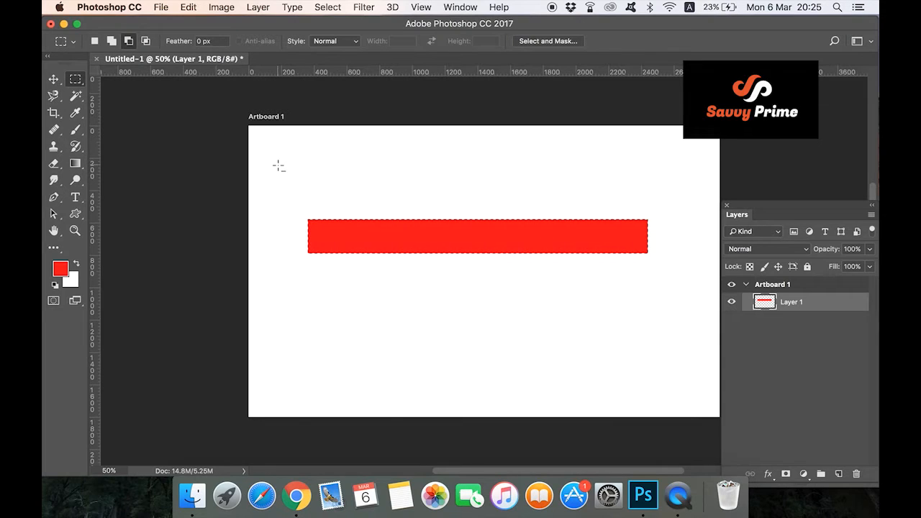
pyautogui.moveTo(278, 179); pyautogui.dragTo(359, 247)
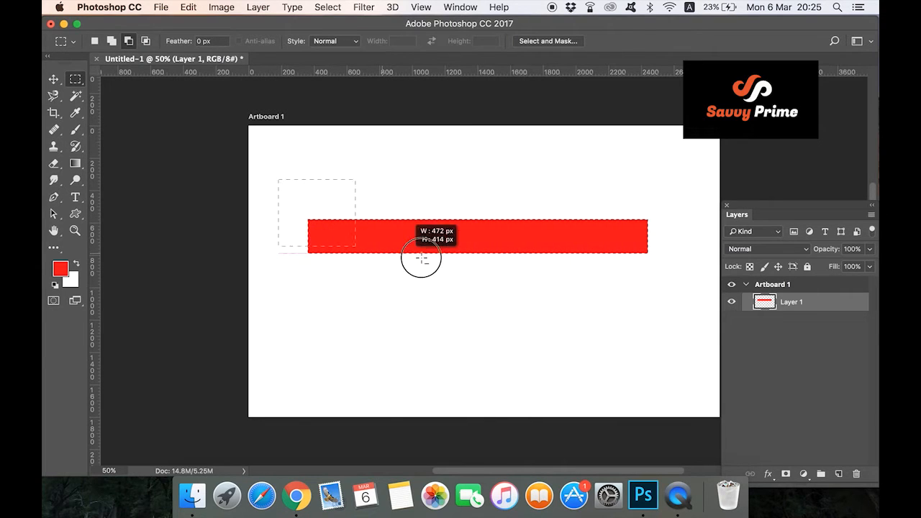
pyautogui.moveTo(422, 260); pyautogui.dragTo(591, 291)
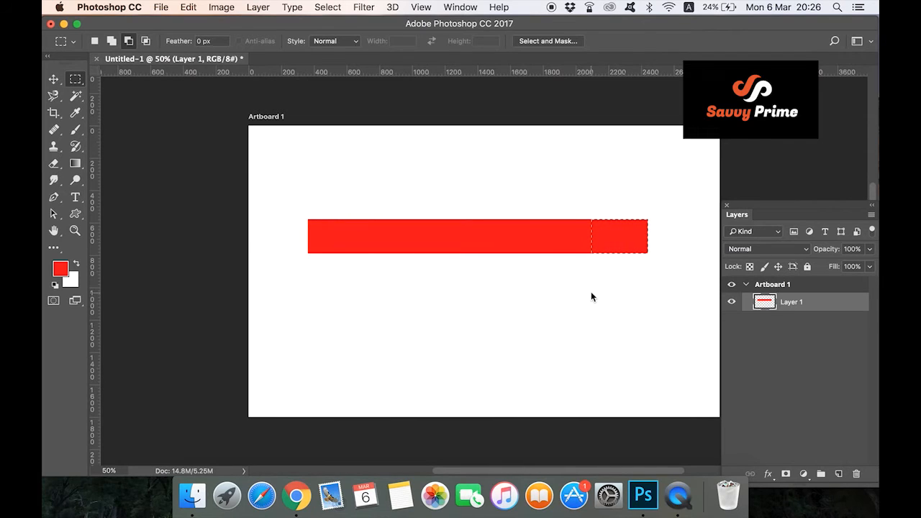
pyautogui.click(94, 41)
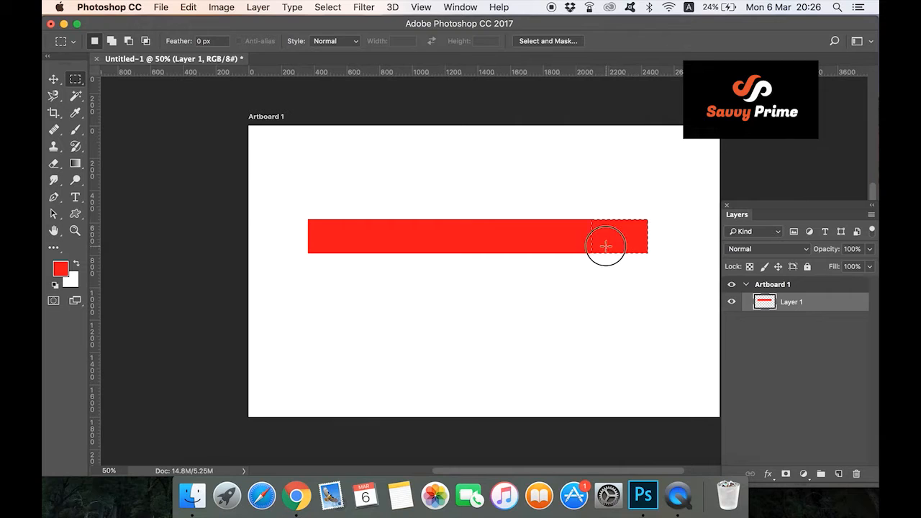
pyautogui.moveTo(604, 247); pyautogui.dragTo(667, 247)
# Add a new layer and fill the small rectangular selection with a black foreground color (#000000) at 100% opacity
pyautogui.click(839, 475)
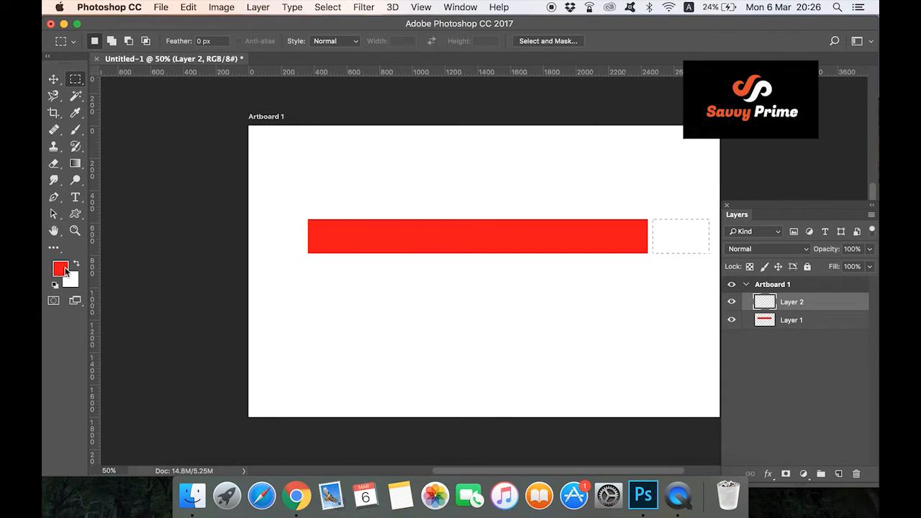
pyautogui.press('d')
pyautogui.click(62, 268)
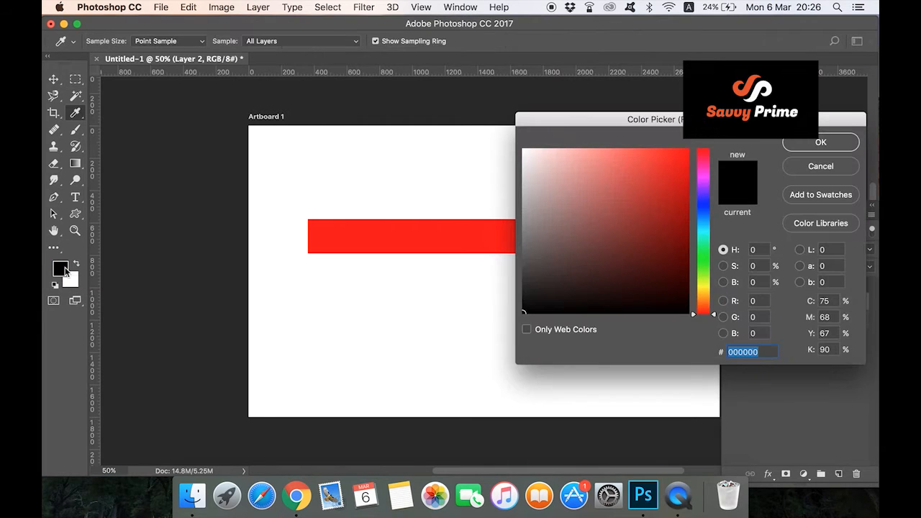
pyautogui.click(814, 142)
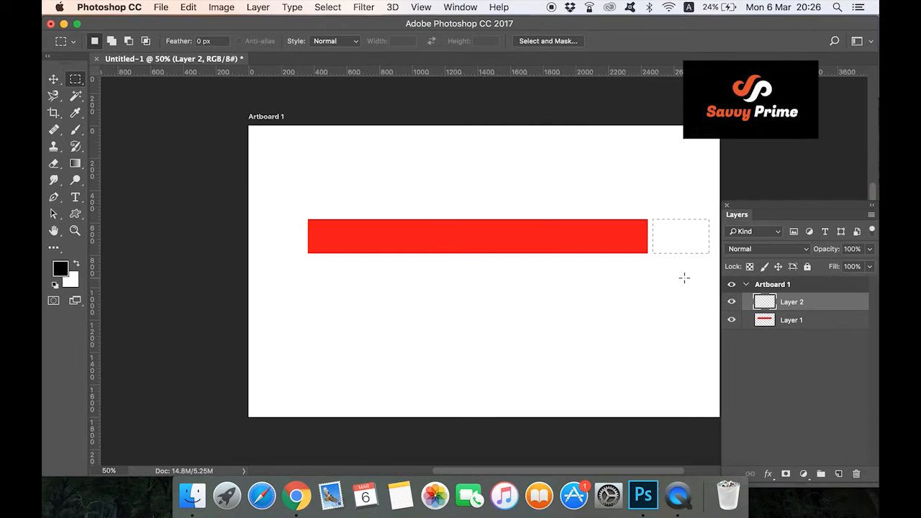
pyautogui.press('alt')
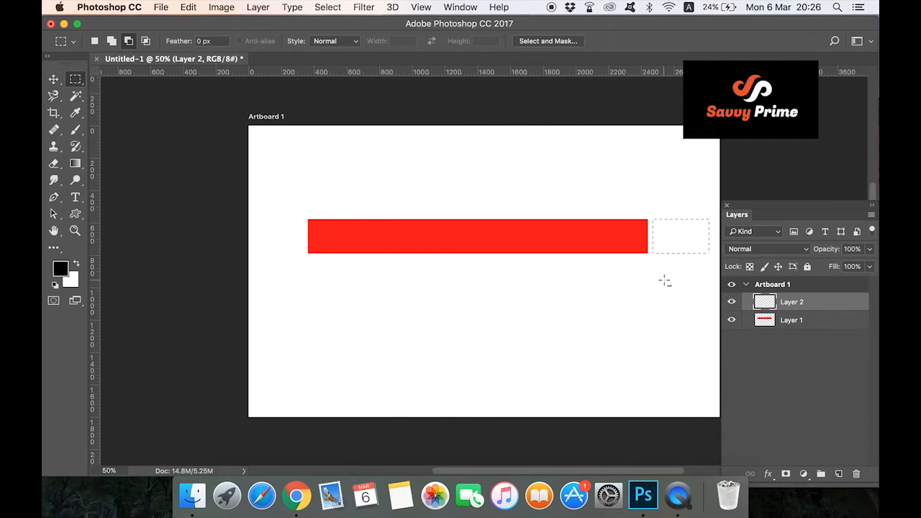
pyautogui.click(188, 7)
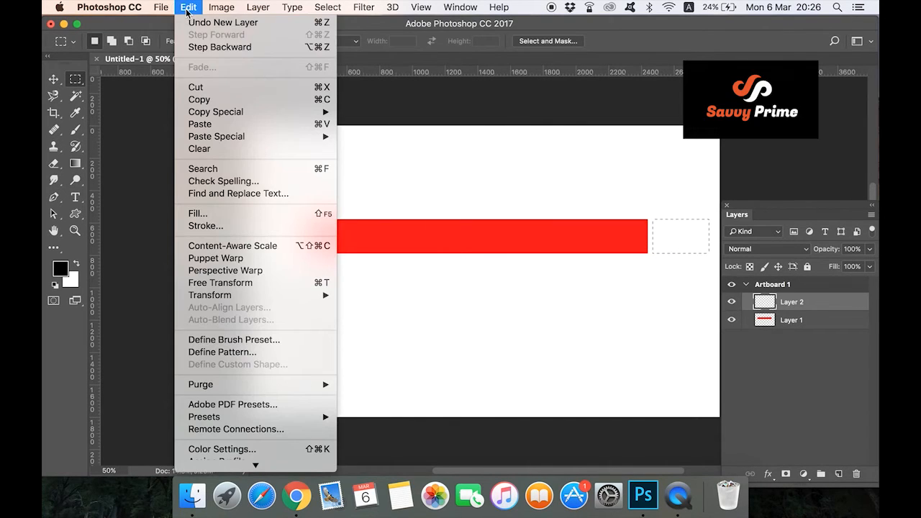
pyautogui.click(232, 212)
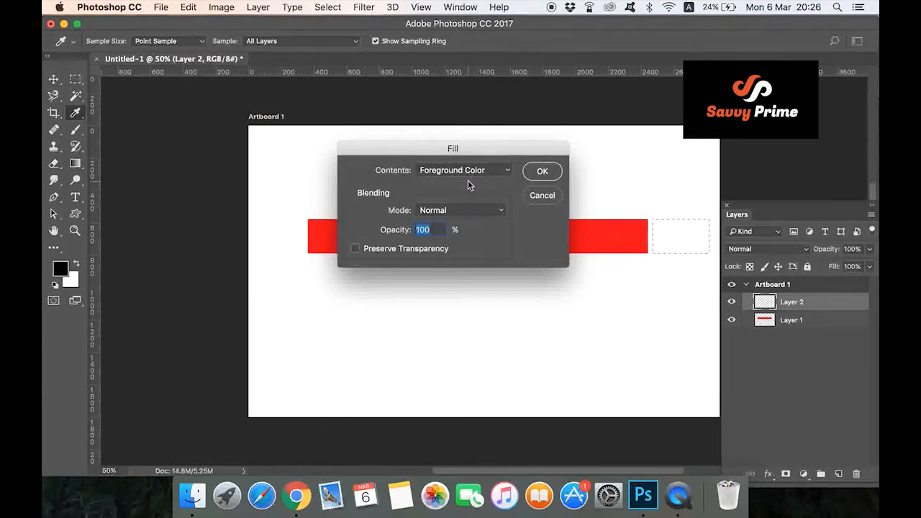
pyautogui.click(481, 173)
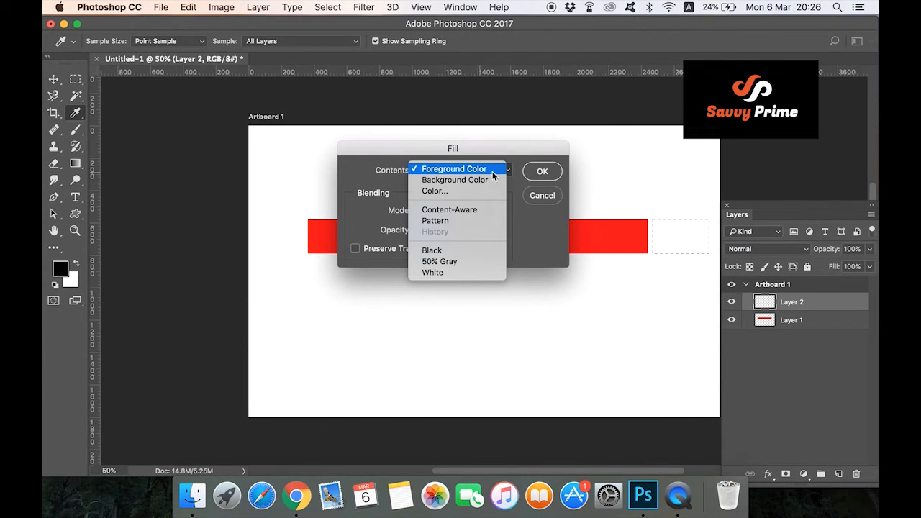
pyautogui.click(492, 172)
pyautogui.click(548, 171)
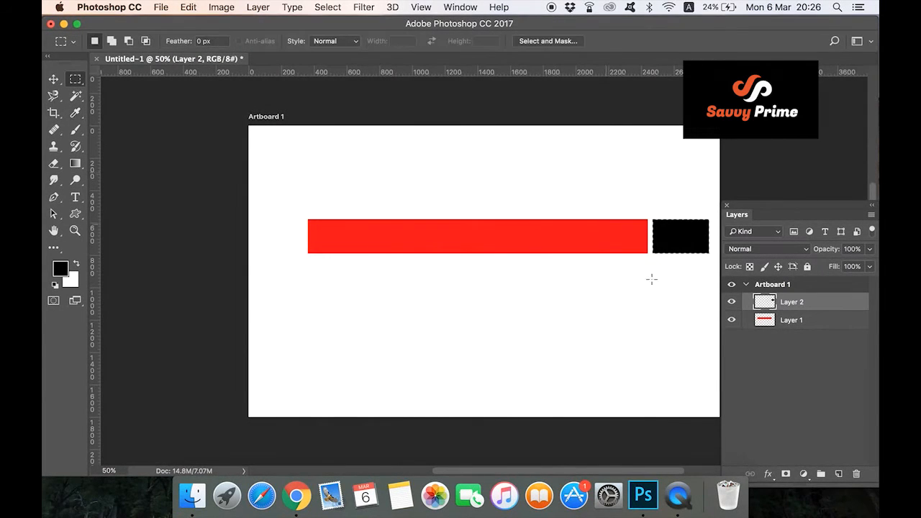
# Replace the rectangular selection with a tall narrow elliptical one matching the black rectangle's height, near its right end
pyautogui.press('z')
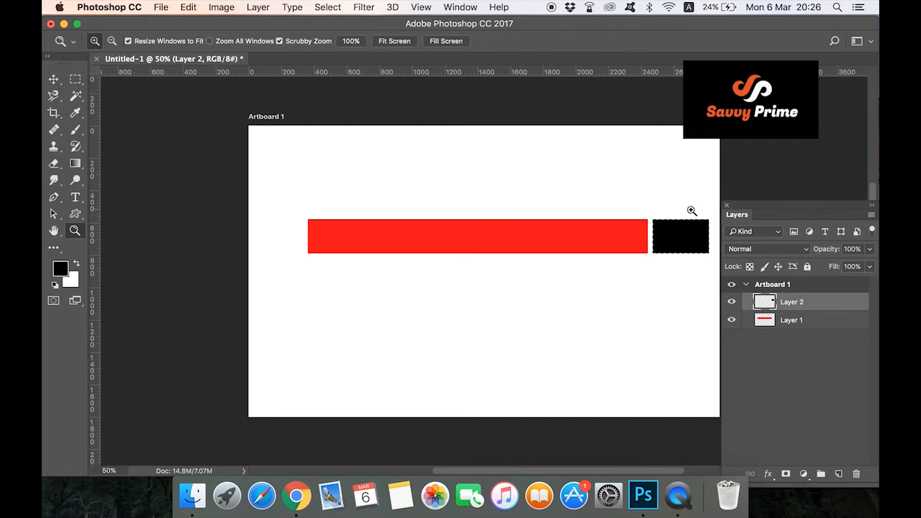
pyautogui.moveTo(695, 222); pyautogui.dragTo(732, 290)
pyautogui.hscroll(5, 534, 265)
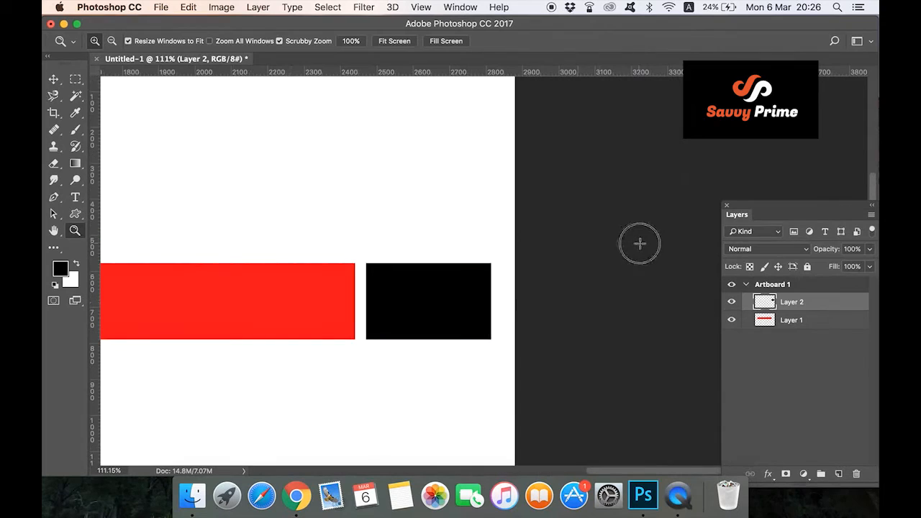
pyautogui.moveTo(444, 267); pyautogui.dragTo(501, 243)
pyautogui.scroll(-5, 501, 242)
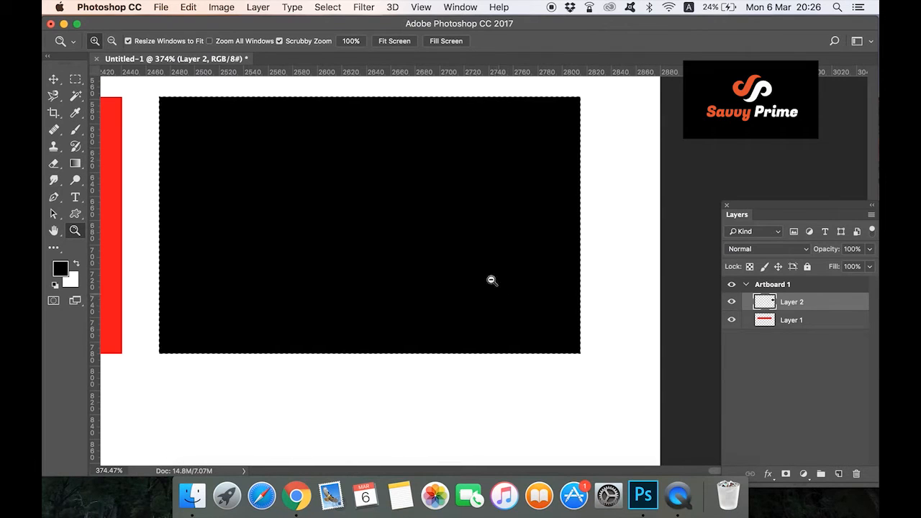
pyautogui.keyDown('alt'); pyautogui.click(490, 273); pyautogui.keyUp('alt')
pyautogui.keyDown('alt'); pyautogui.click(490, 273); pyautogui.keyUp('alt')
pyautogui.scroll(2, 473, 278)
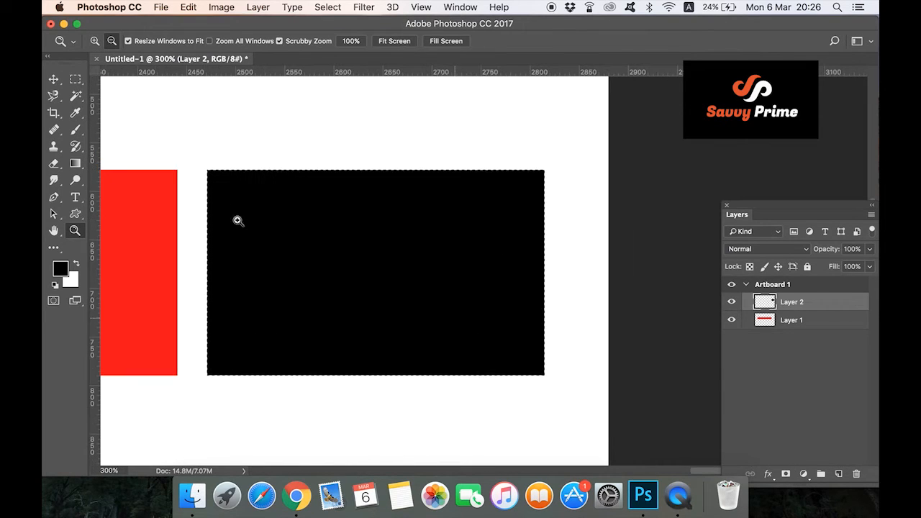
pyautogui.press('m')
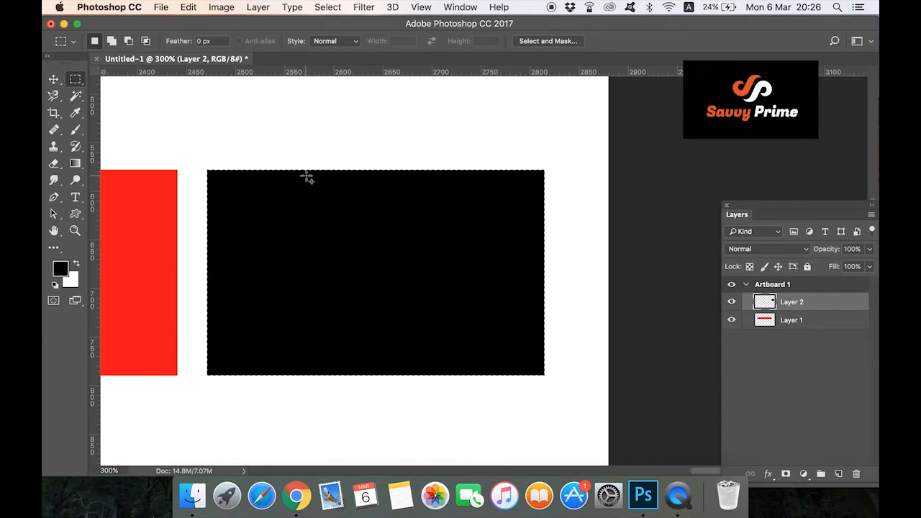
pyautogui.hotkey('shift', 'm')
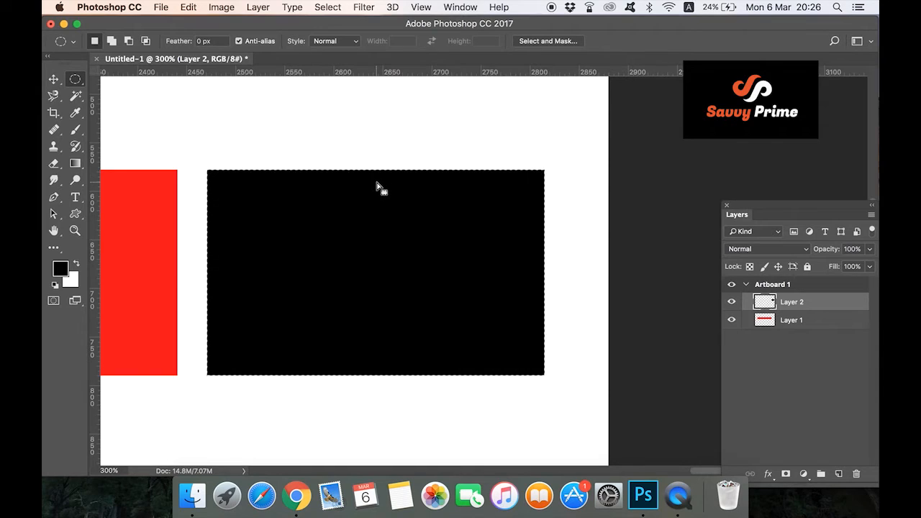
pyautogui.rightClick(76, 82)
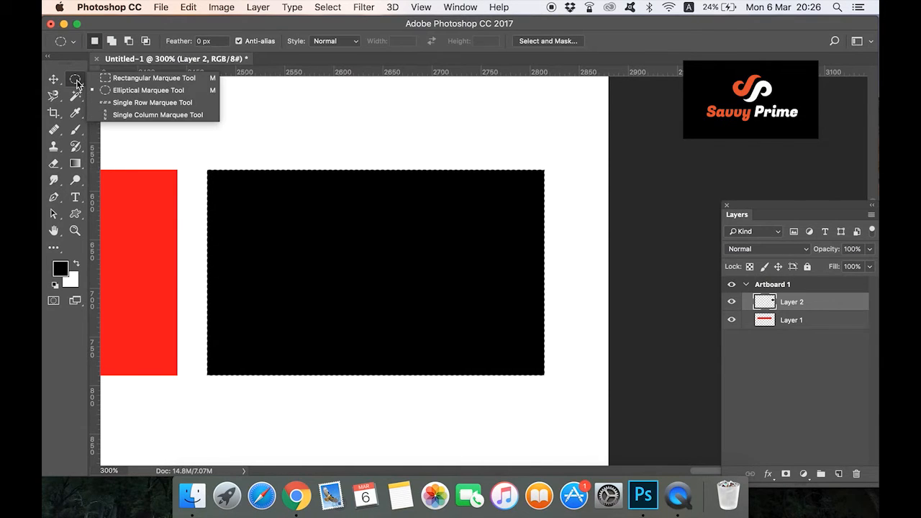
pyautogui.click(127, 90)
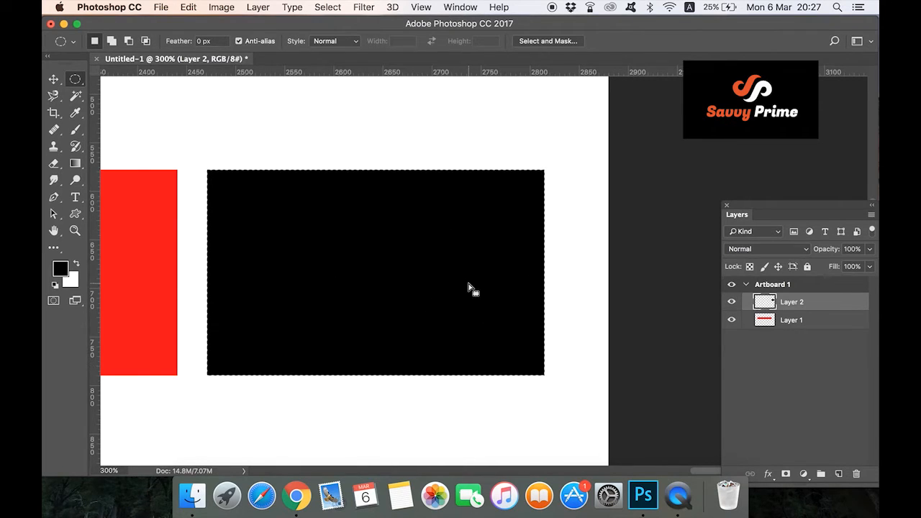
pyautogui.press('super+d')
pyautogui.moveTo(449, 171); pyautogui.dragTo(534, 372)
# Nudge the elliptical selection right until it straddles the black rectangle's right edge
pyautogui.press('Right')
pyautogui.press('Right')
pyautogui.press('Right')
pyautogui.press('Right')
pyautogui.press('Right')
pyautogui.press('Right')
pyautogui.press('Right')
pyautogui.press('Right')
pyautogui.press('Right')
pyautogui.press('Right')
pyautogui.press('Right')
pyautogui.press('Right')
pyautogui.press('Right')
pyautogui.press('Right')
pyautogui.press('Right')
pyautogui.press('Right')
pyautogui.press('Right')
pyautogui.press('Right')
pyautogui.press('Right')
pyautogui.press('Right')
pyautogui.press('Right')
pyautogui.press('Right')
pyautogui.press('Right')
pyautogui.press('Right')
# Fill the elliptical selection with black on a new layer to round the rectangle's end, and deselect
pyautogui.click(838, 473)
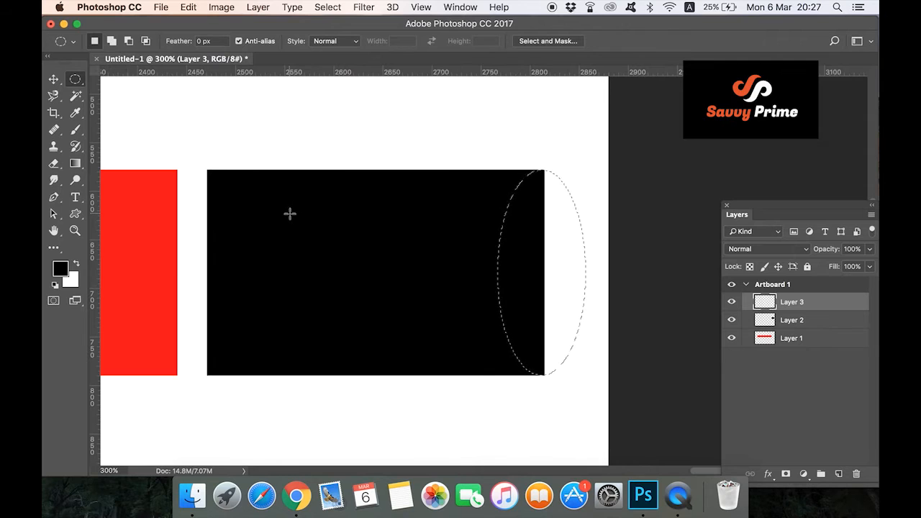
pyautogui.hotkey('alt', 'BackSpace')
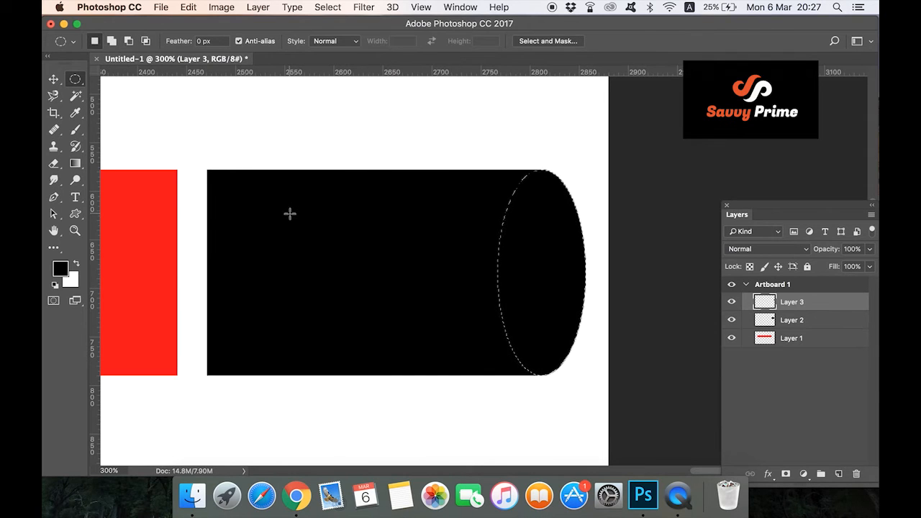
pyautogui.press('super+d')
# Move the Layers panel clear of the artboard so the whole drawing is visible
pyautogui.press('super+minus')
pyautogui.press('super+minus')
pyautogui.press('super+minus')
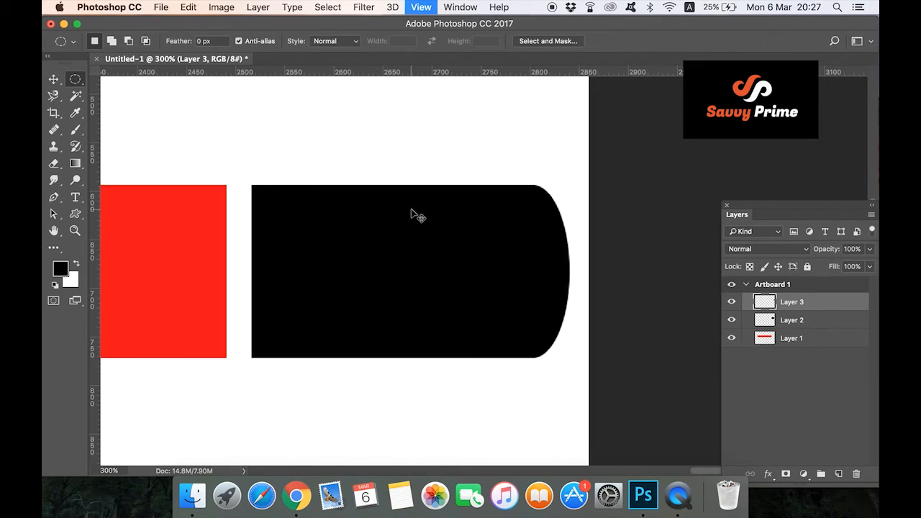
pyautogui.press('super+0')
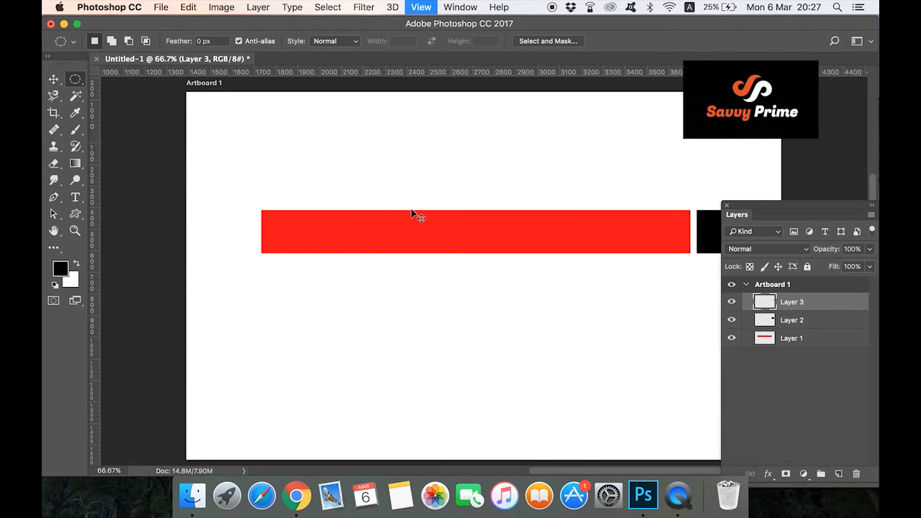
pyautogui.moveTo(763, 209); pyautogui.dragTo(830, 197)
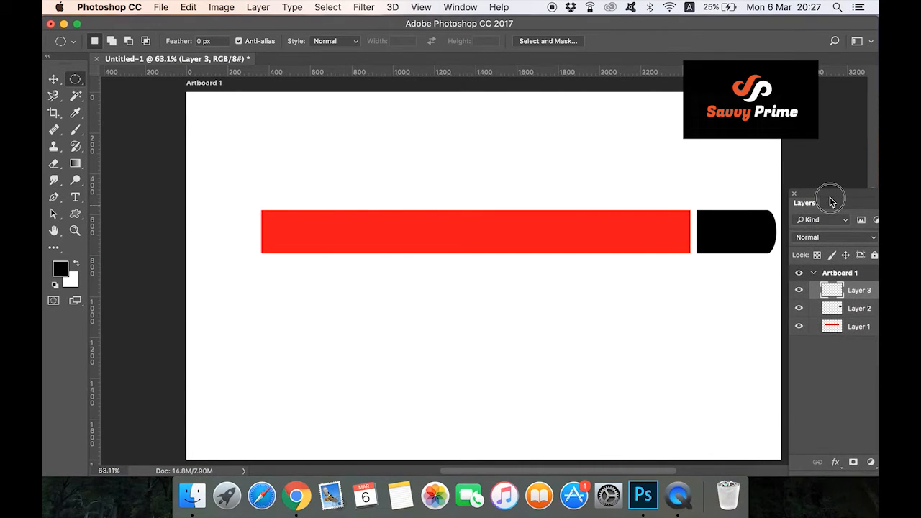
# Select the red bar's layer directly on the canvas using the Move tool with Auto-Select set to Layer
pyautogui.click(53, 79)
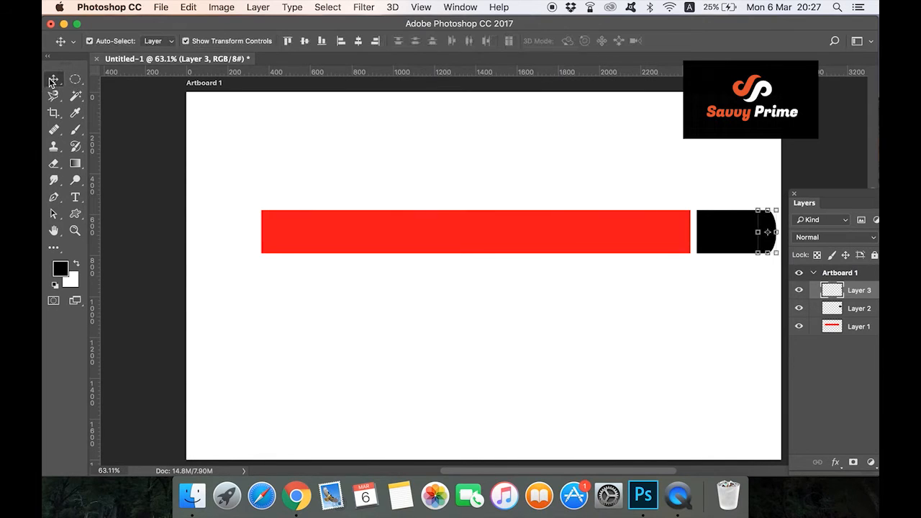
pyautogui.click(120, 40)
pyautogui.click(120, 41)
pyautogui.click(121, 41)
pyautogui.click(419, 218)
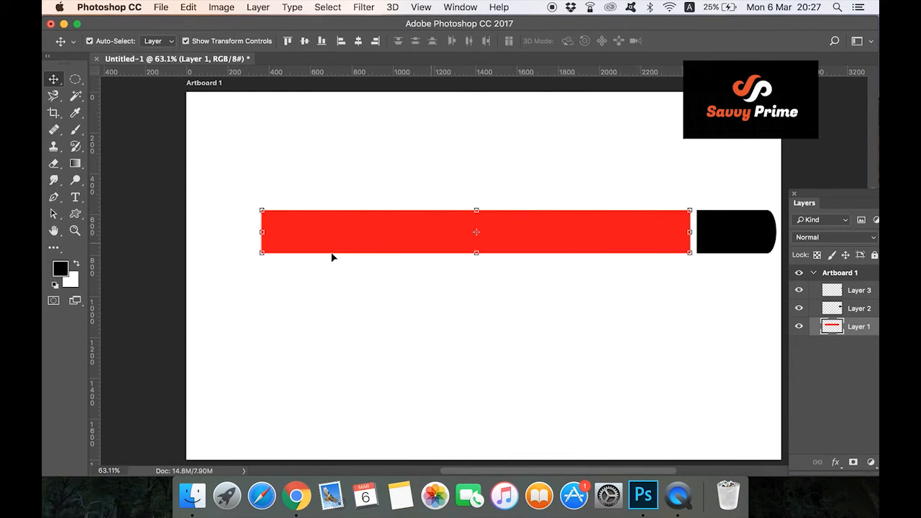
# Switch the Move tool's transform controls off and back on, and hide and show the rulers again
pyautogui.click(186, 41)
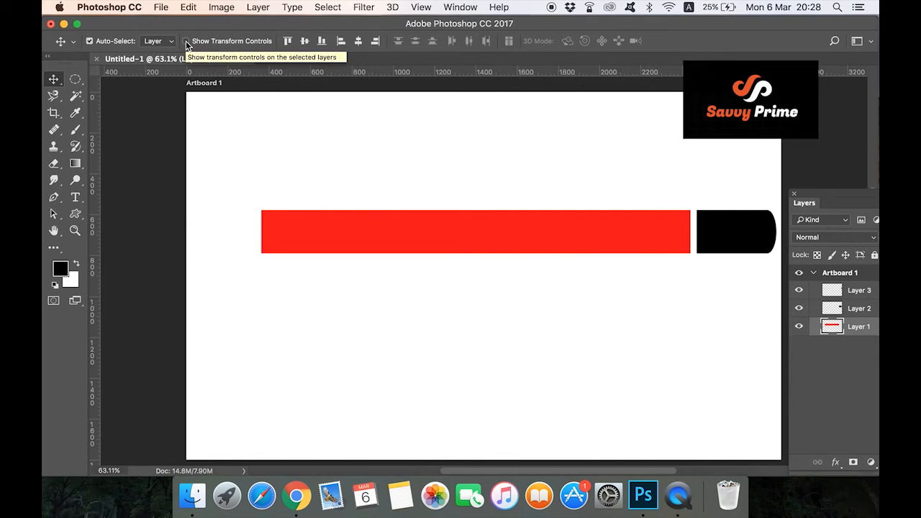
pyautogui.click(186, 42)
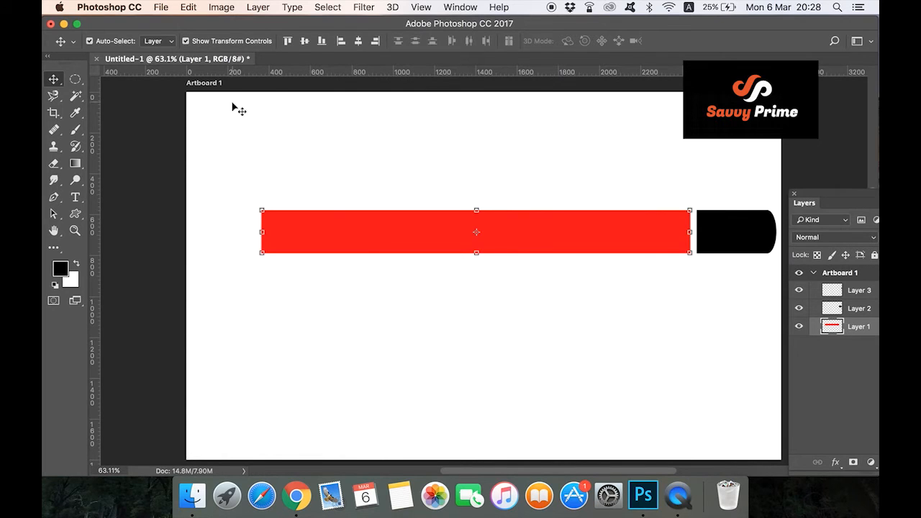
pyautogui.click(423, 8)
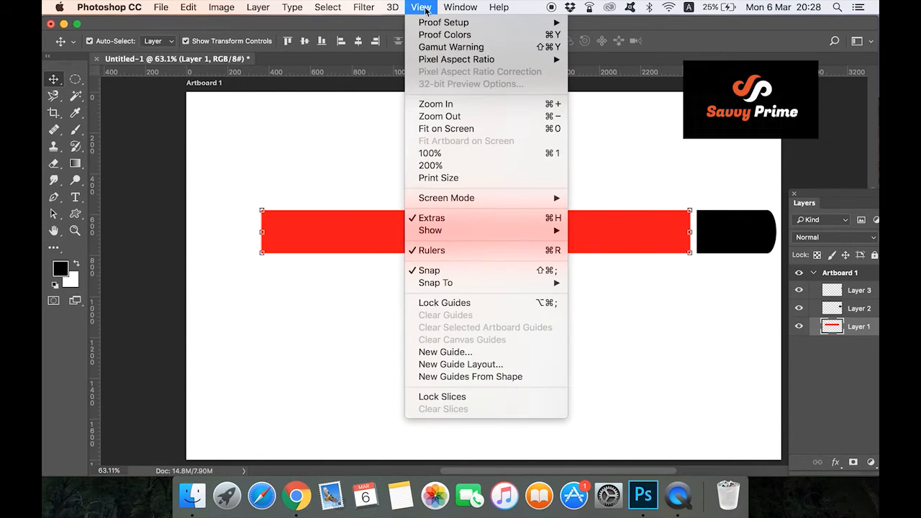
pyautogui.click(457, 252)
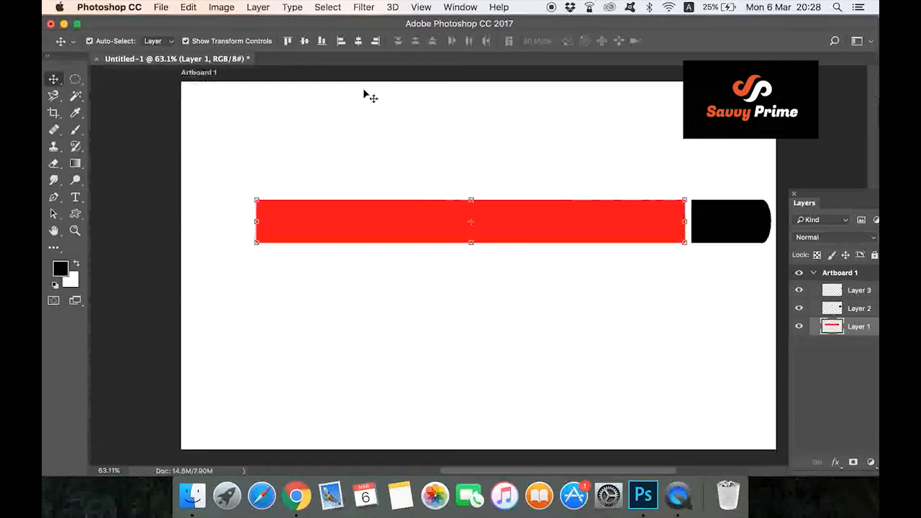
pyautogui.click(423, 8)
pyautogui.click(466, 254)
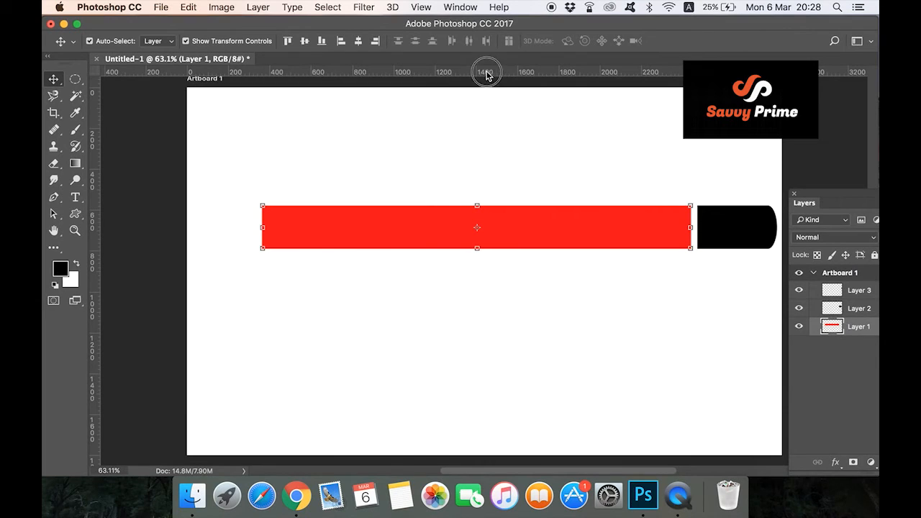
# Place a horizontal guide through the vertical center of the red bar and deselect its layer
pyautogui.moveTo(485, 72); pyautogui.dragTo(478, 227)
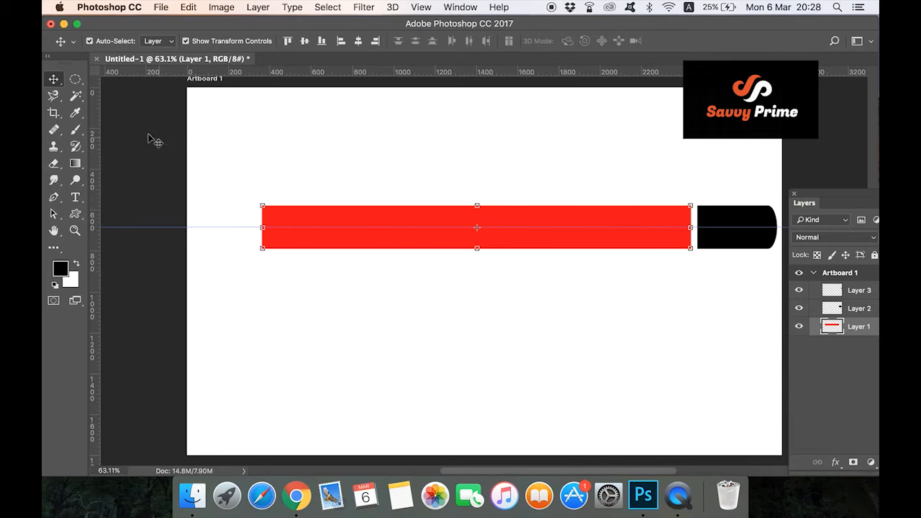
pyautogui.click(319, 162)
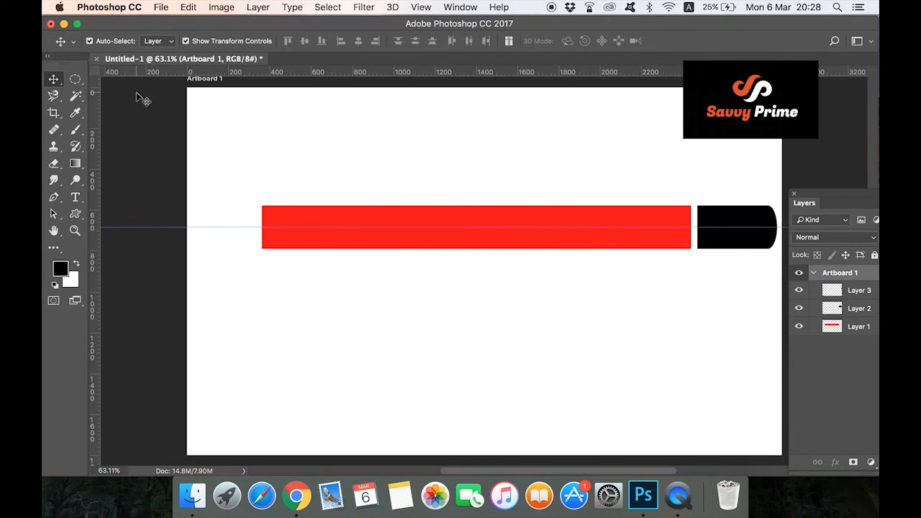
# Make a thin rectangular selection along the red bar's full length, centered on the horizontal guide
pyautogui.press('m')
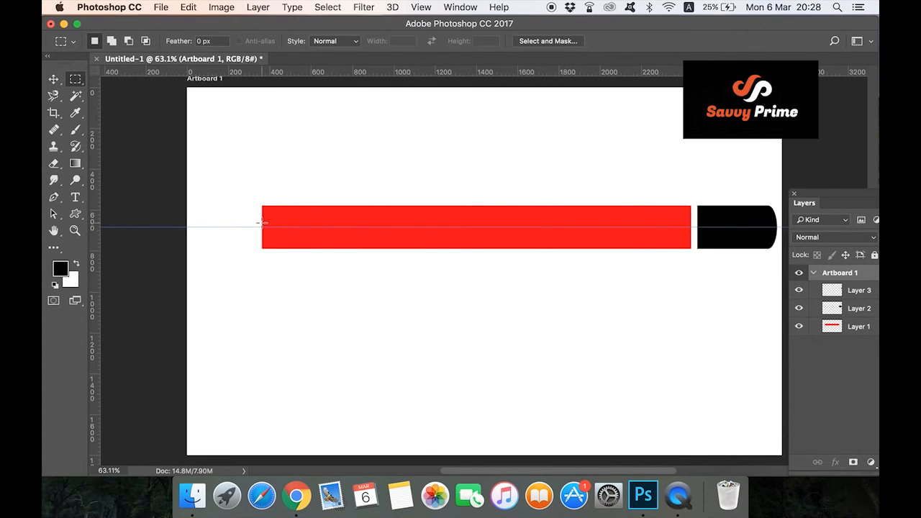
pyautogui.moveTo(263, 223); pyautogui.dragTo(692, 237)
# Fill the thin strip selection with black on a new layer above Layer 3, and deselect
pyautogui.moveTo(826, 202); pyautogui.dragTo(739, 202)
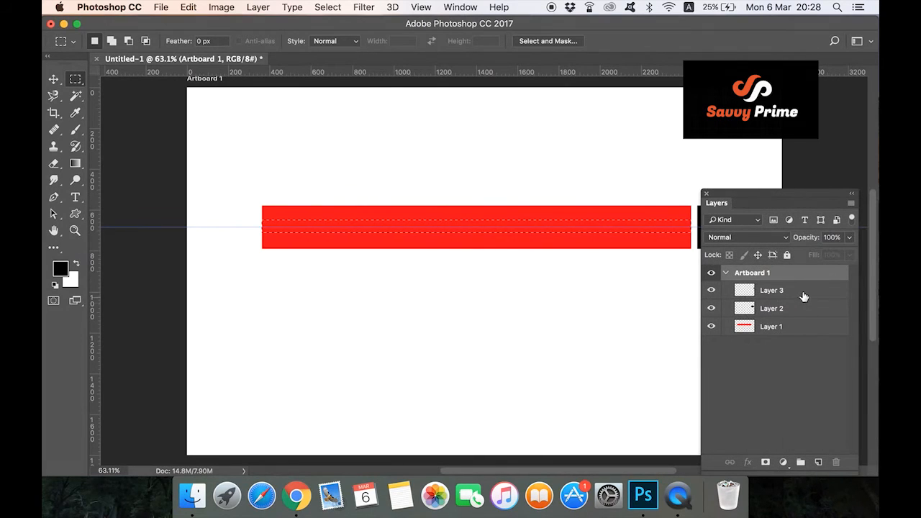
pyautogui.click(803, 295)
pyautogui.click(825, 462)
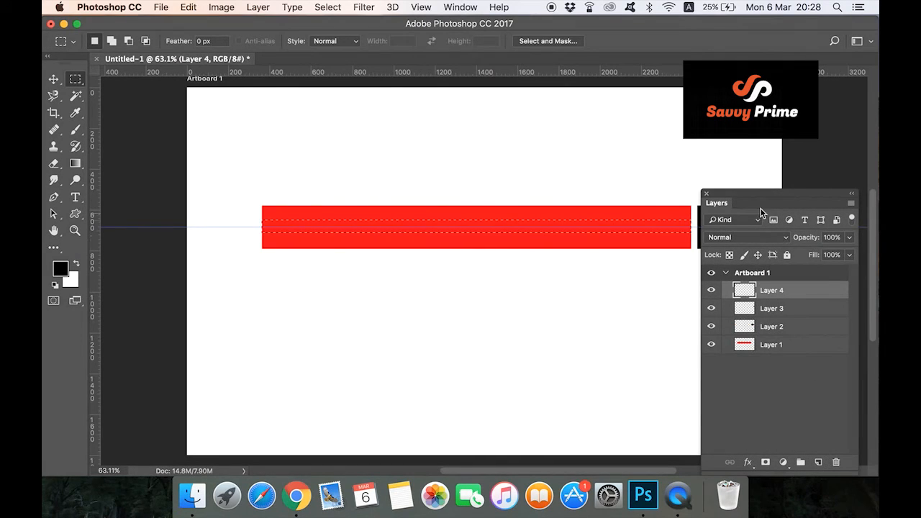
pyautogui.moveTo(755, 195)
pyautogui.mouseDown()
pyautogui.moveTo(797, 199)
pyautogui.moveTo(756, 210)
pyautogui.mouseUp()
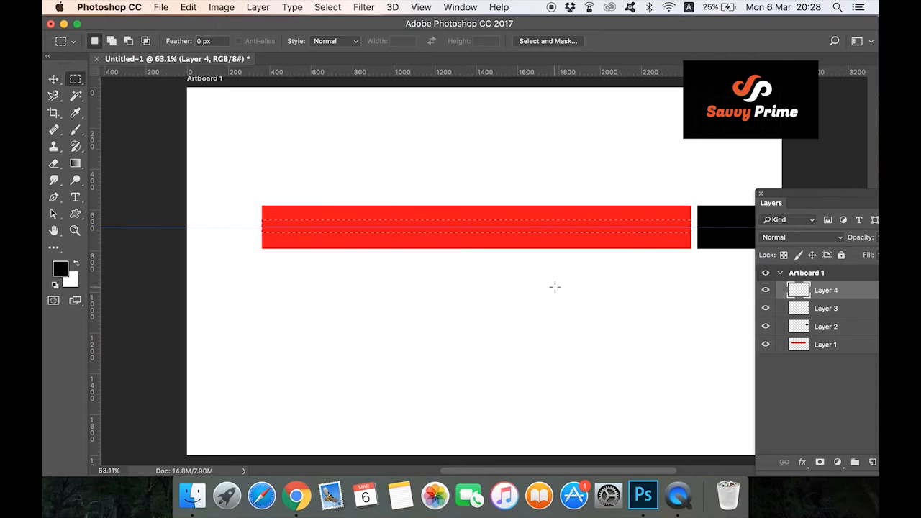
pyautogui.press('alt')
pyautogui.hotkey('alt', 'BackSpace')
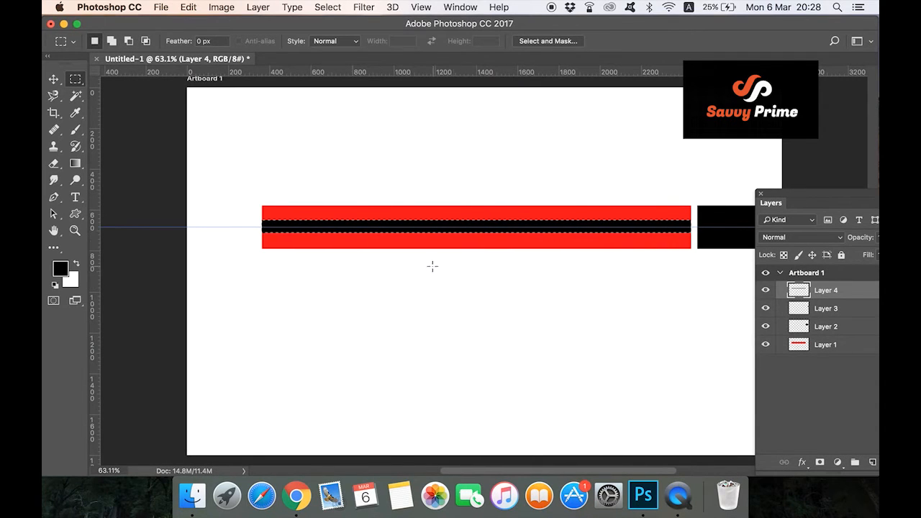
pyautogui.press('super+d')
# Examine at close range how the black stripe's left end aligns with the red bar's edge
pyautogui.press('z')
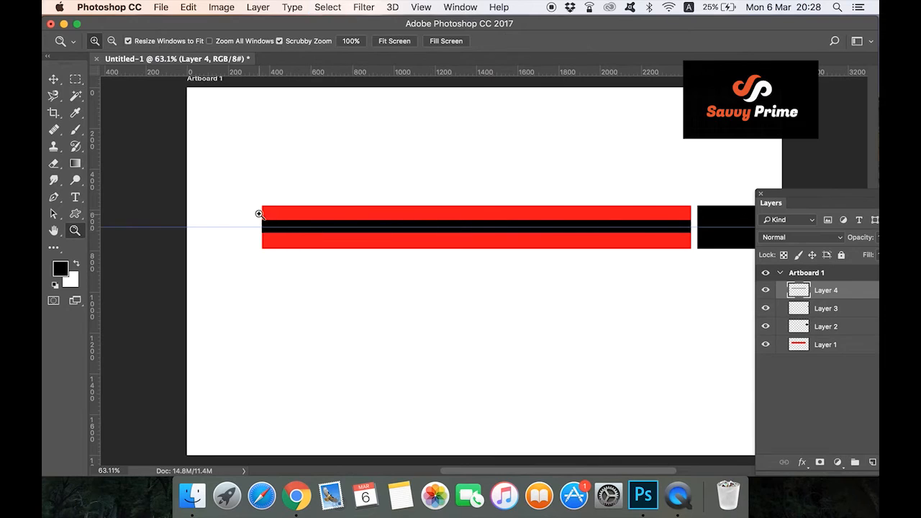
pyautogui.moveTo(259, 214); pyautogui.dragTo(526, 300)
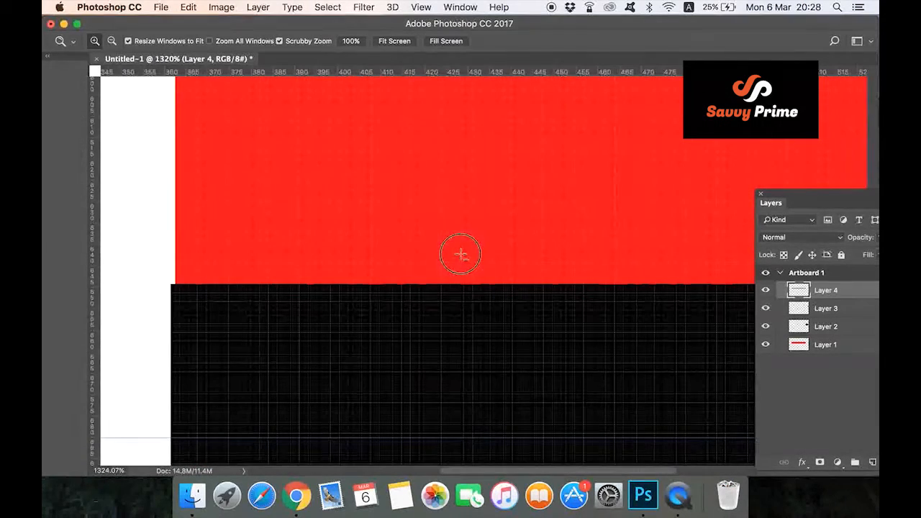
pyautogui.click(464, 282)
pyautogui.keyDown('alt'); pyautogui.click(365, 265); pyautogui.keyUp('alt')
pyautogui.keyDown('alt'); pyautogui.click(366, 263); pyautogui.keyUp('alt')
pyautogui.keyDown('alt'); pyautogui.click(499, 329); pyautogui.keyUp('alt')
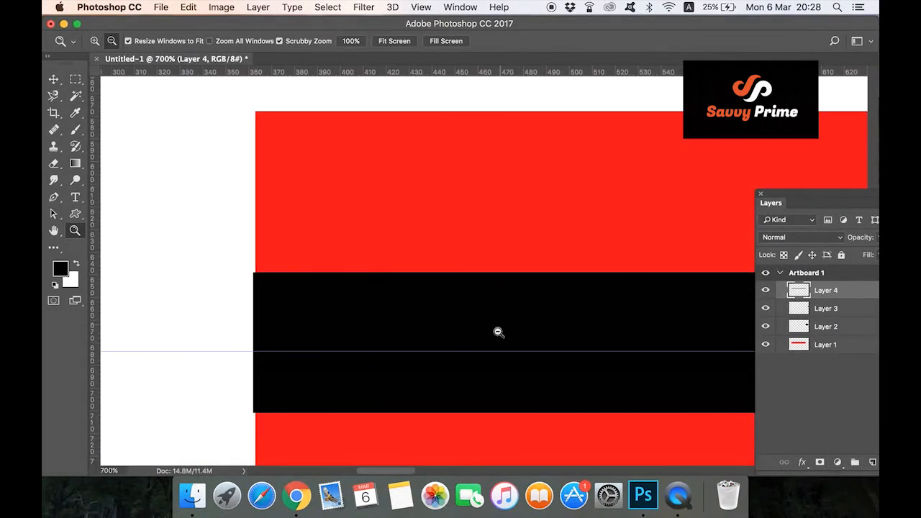
pyautogui.keyDown('alt'); pyautogui.click(436, 304); pyautogui.keyUp('alt')
pyautogui.keyDown('alt'); pyautogui.click(437, 304); pyautogui.keyUp('alt')
pyautogui.keyDown('alt'); pyautogui.click(446, 302); pyautogui.keyUp('alt')
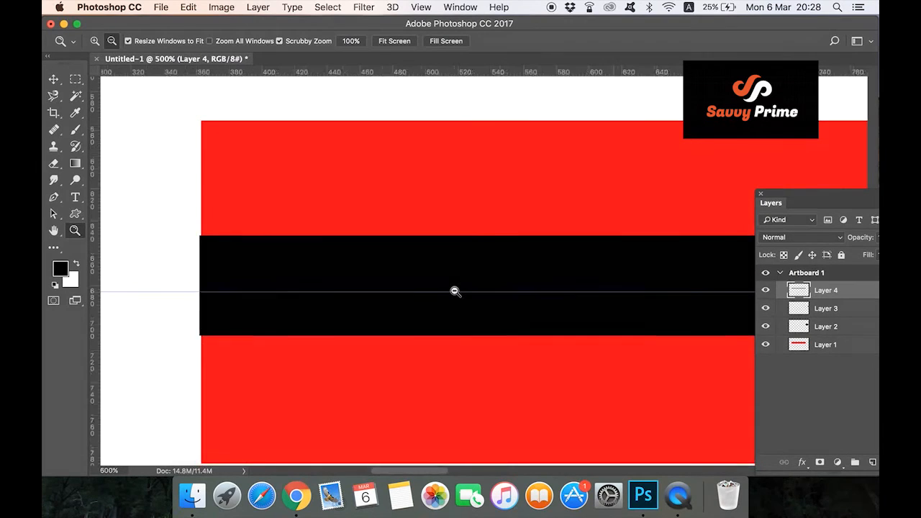
pyautogui.moveTo(538, 310); pyautogui.dragTo(442, 310)
pyautogui.moveTo(512, 319); pyautogui.dragTo(440, 309)
pyautogui.click(461, 303)
pyautogui.keyDown('alt'); pyautogui.click(461, 302); pyautogui.keyUp('alt')
pyautogui.keyDown('alt'); pyautogui.click(461, 303); pyautogui.keyUp('alt')
pyautogui.keyDown('alt'); pyautogui.click(462, 303); pyautogui.keyUp('alt')
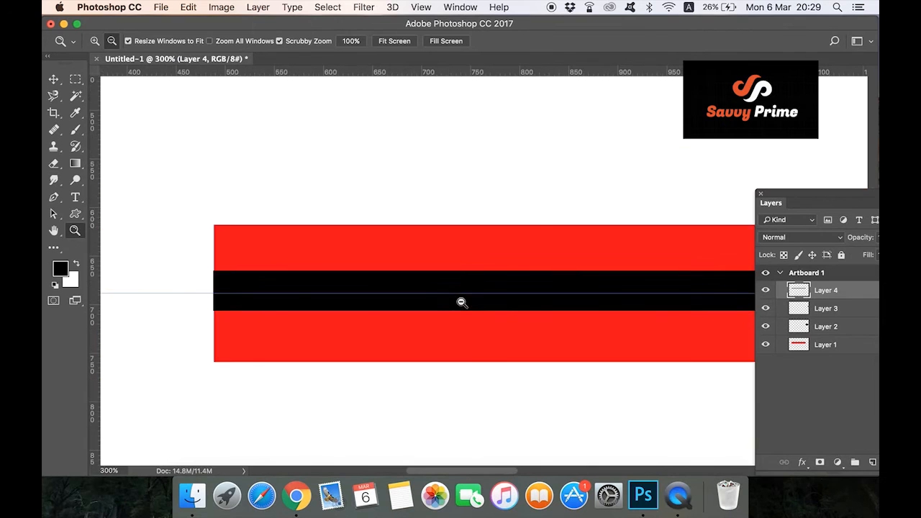
pyautogui.keyDown('alt'); pyautogui.click(462, 303); pyautogui.keyUp('alt')
pyautogui.keyDown('alt'); pyautogui.click(461, 303); pyautogui.keyUp('alt')
pyautogui.keyDown('alt'); pyautogui.click(461, 303); pyautogui.keyUp('alt')
pyautogui.moveTo(504, 316); pyautogui.dragTo(462, 315)
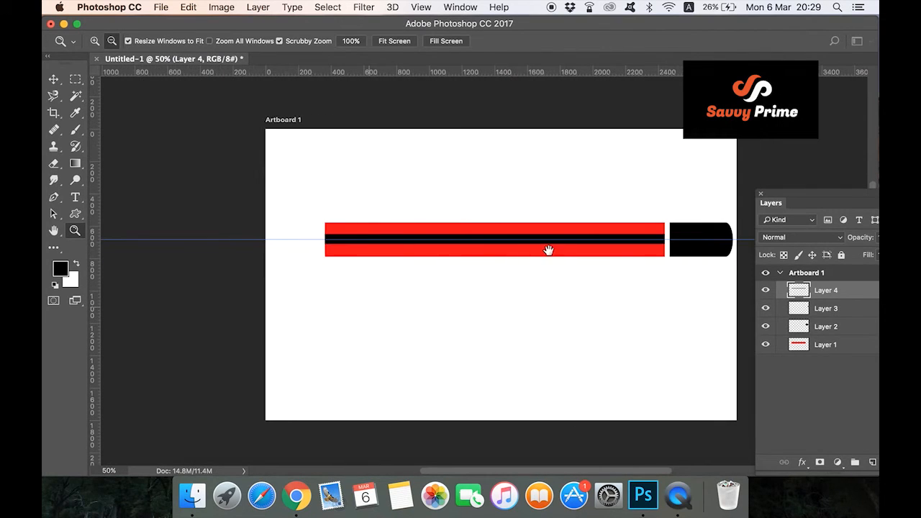
pyautogui.moveTo(519, 287); pyautogui.dragTo(510, 290)
# Hide the transform controls and duplicate the black stripe, placing the copy directly above it inside the red bar
pyautogui.press('v')
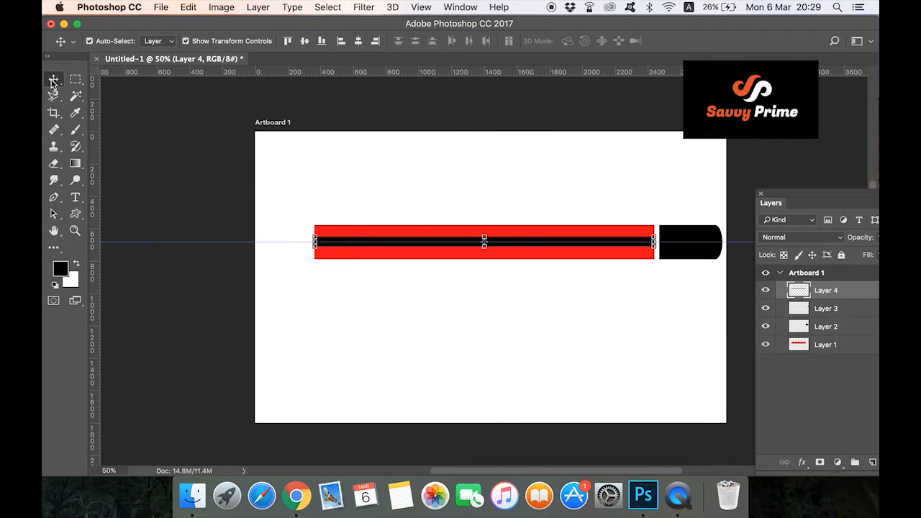
pyautogui.click(186, 41)
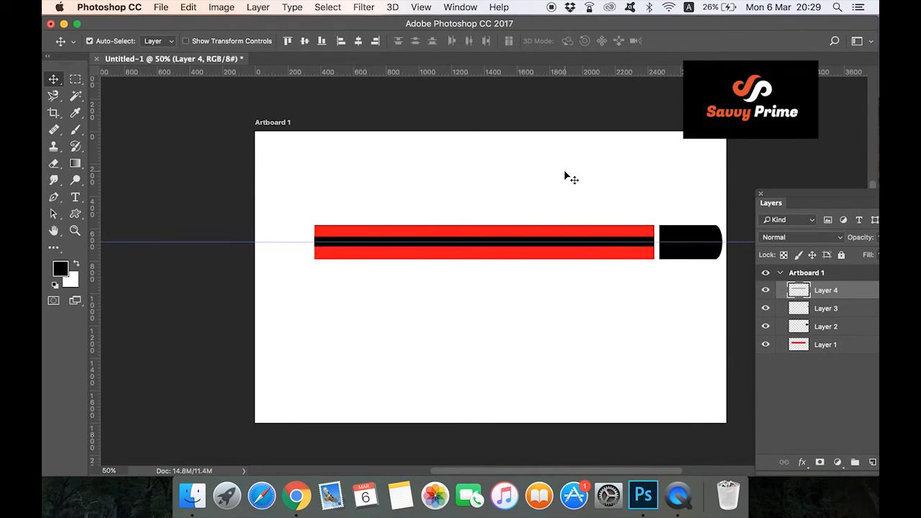
pyautogui.moveTo(578, 244); pyautogui.dragTo(576, 231)
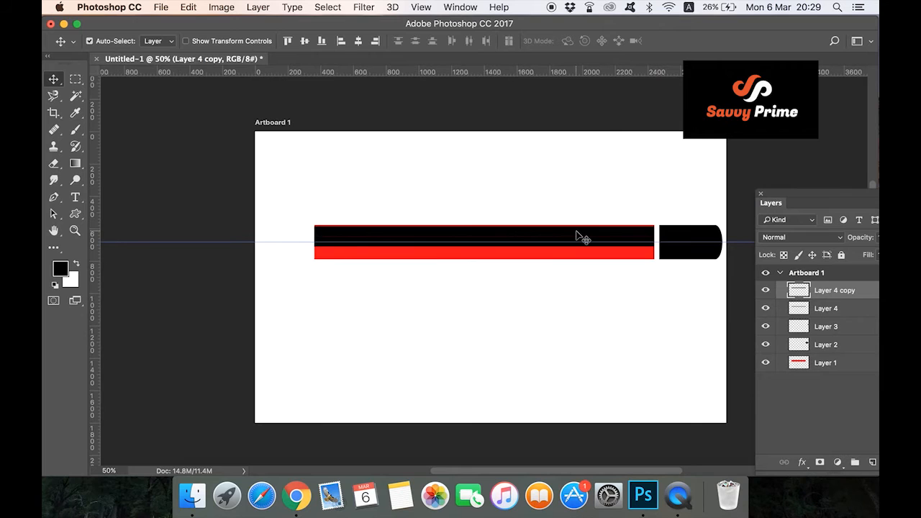
# Scale the upper stripe copy's height down to about 40% with the transform controls, keeping its upper edge fixed
pyautogui.press('z')
pyautogui.click(512, 234)
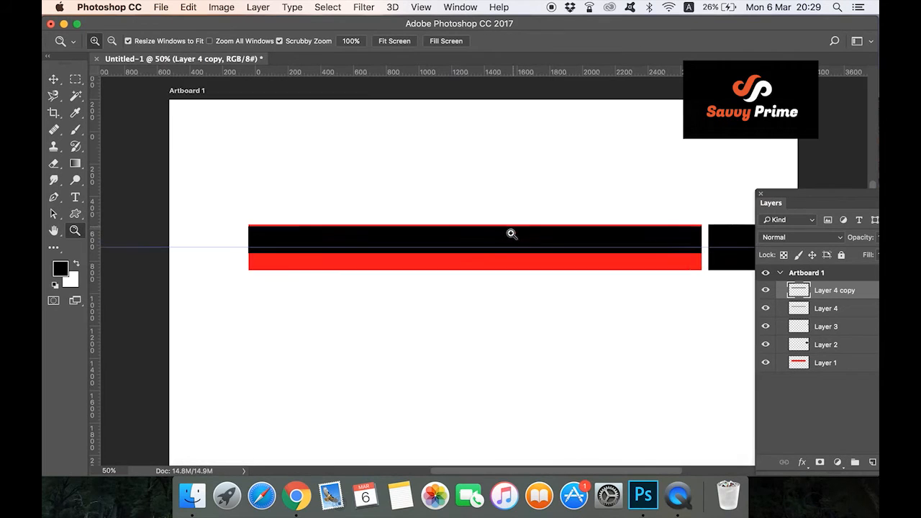
pyautogui.click(511, 234)
pyautogui.click(508, 234)
pyautogui.click(487, 230)
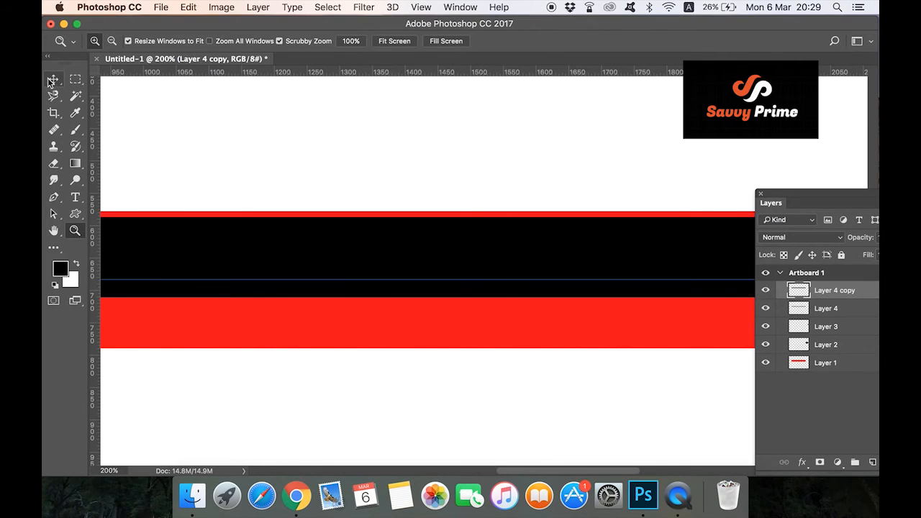
pyautogui.click(53, 79)
pyautogui.click(186, 42)
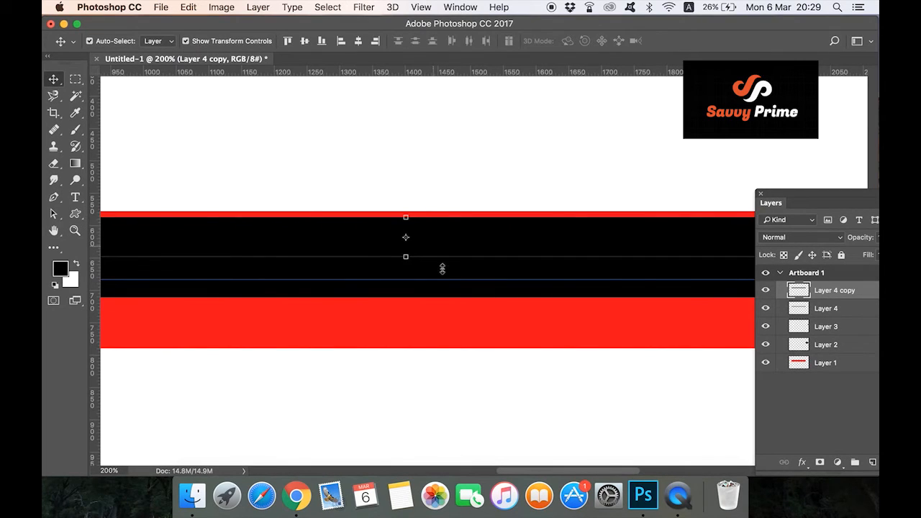
pyautogui.moveTo(407, 256); pyautogui.dragTo(415, 231)
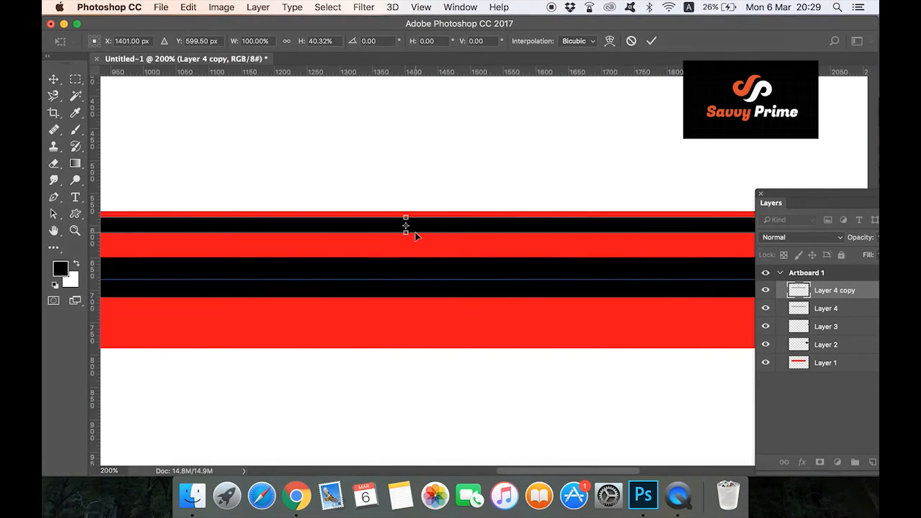
pyautogui.press('Return')
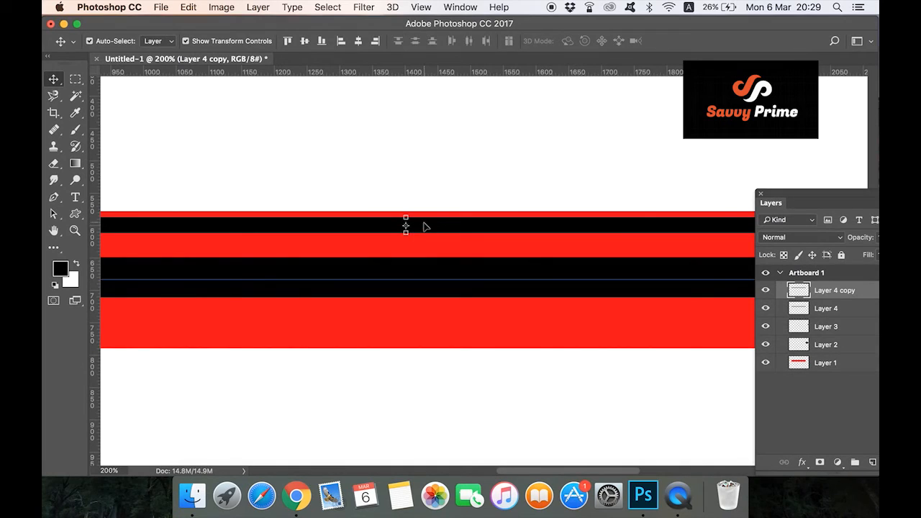
# Center the thin black stripe within the upper red band and duplicate it into the lower red band
pyautogui.moveTo(423, 226); pyautogui.dragTo(431, 305)
pyautogui.press('z')
pyautogui.keyDown('alt'); pyautogui.click(432, 263); pyautogui.keyUp('alt')
pyautogui.keyDown('alt'); pyautogui.click(432, 263); pyautogui.keyUp('alt')
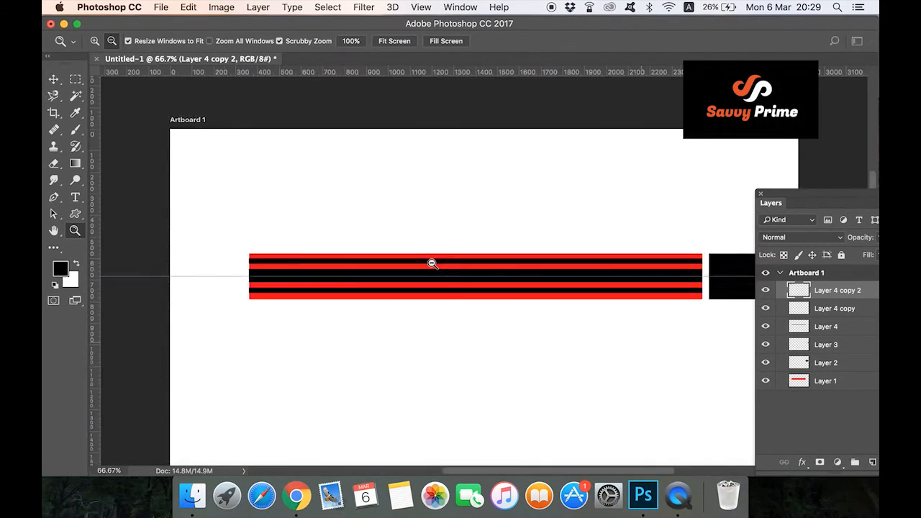
pyautogui.keyDown('alt'); pyautogui.click(432, 263); pyautogui.keyUp('alt')
# Select a triangular pencil tip with the Polygonal Lasso, from the red bar's left corners to a point on the guide near the artboard's left edge
pyautogui.click(305, 281)
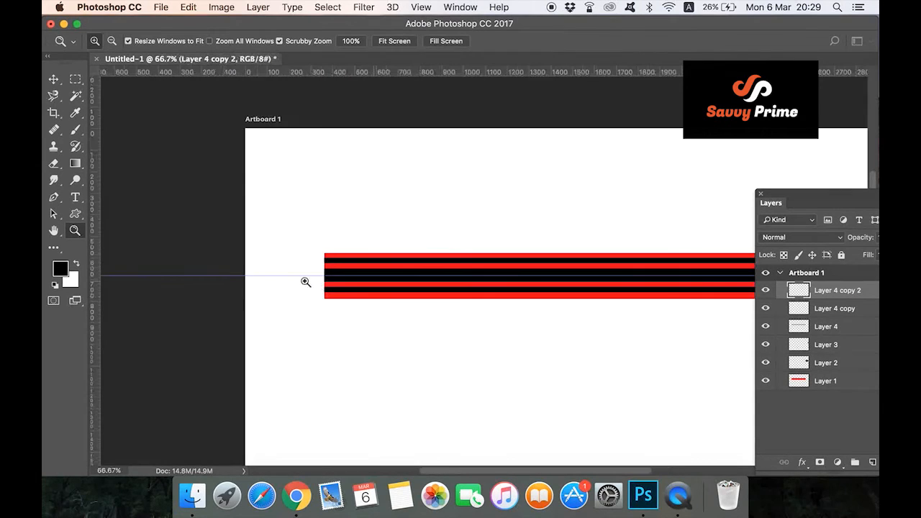
pyautogui.click(305, 281)
pyautogui.click(305, 282)
pyautogui.moveTo(301, 284)
pyautogui.mouseDown()
pyautogui.moveTo(379, 287)
pyautogui.moveTo(316, 289)
pyautogui.mouseUp()
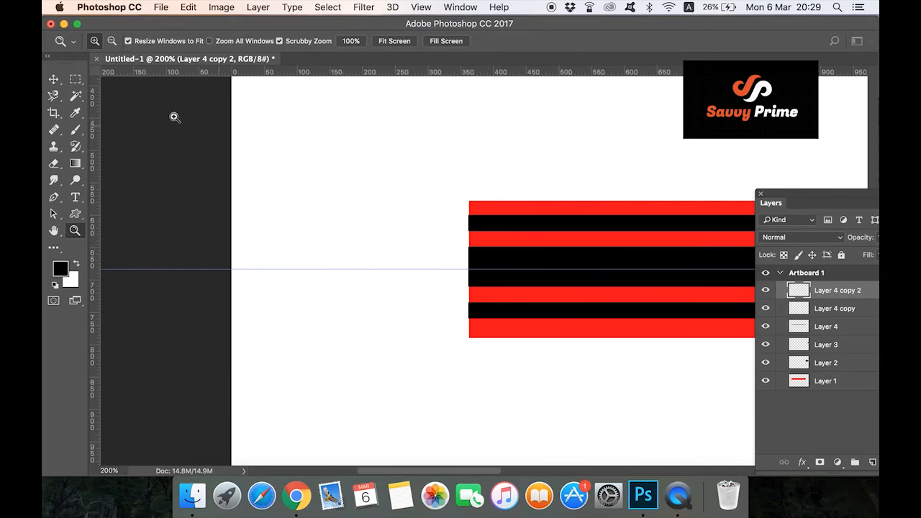
pyautogui.click(77, 80)
pyautogui.click(77, 80)
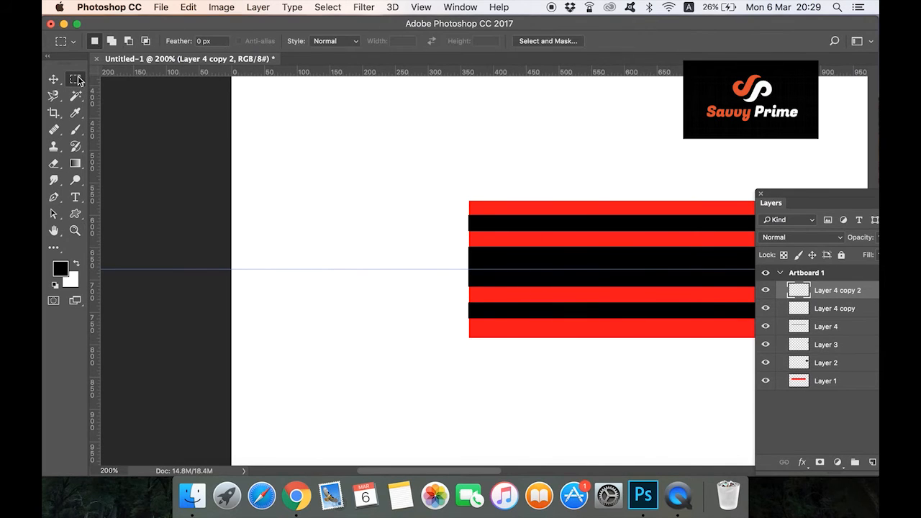
pyautogui.press('l')
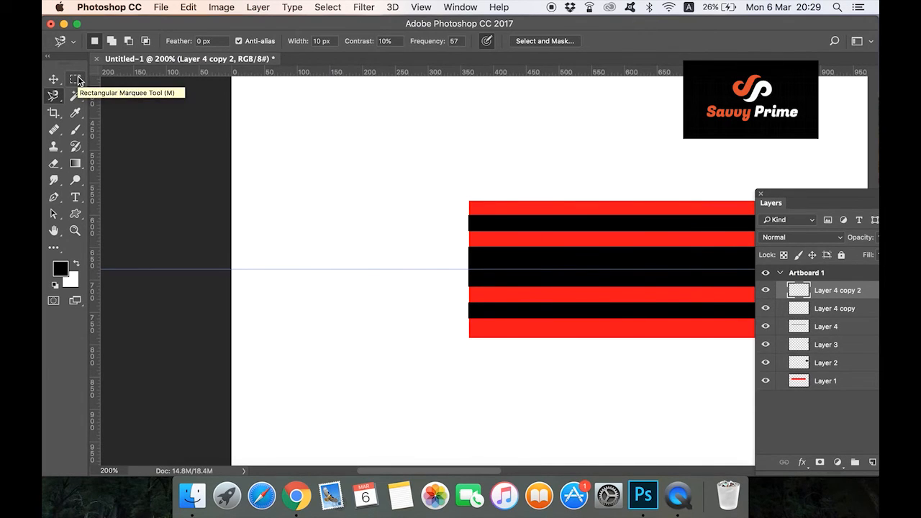
pyautogui.hotkey('shift', 'l')
pyautogui.hotkey('shift', 'l')
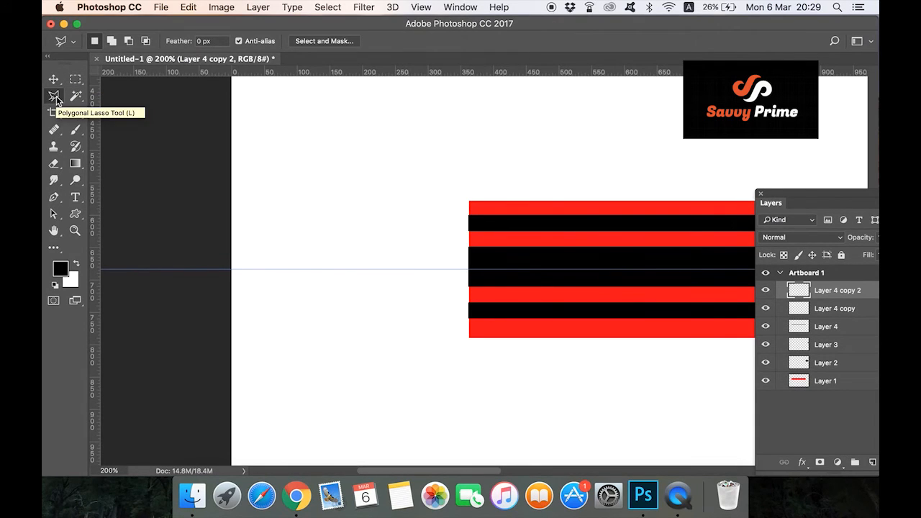
pyautogui.rightClick(56, 100)
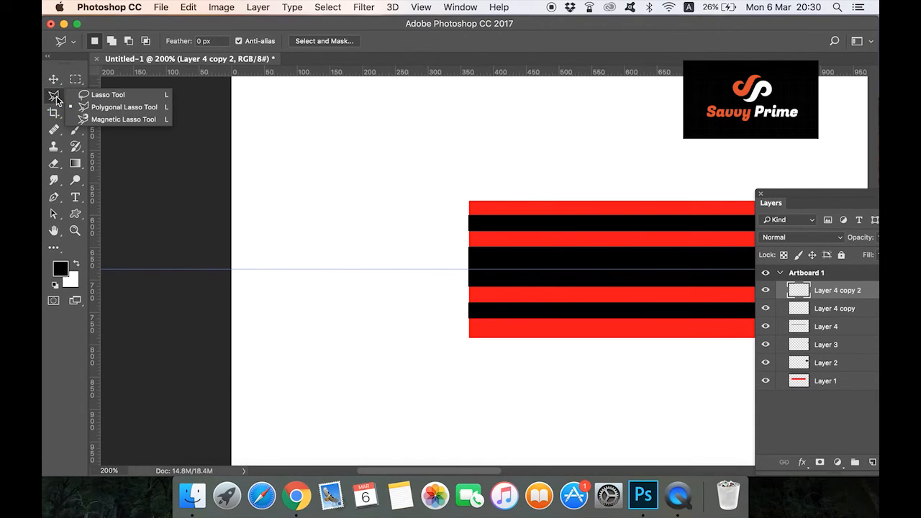
pyautogui.click(109, 108)
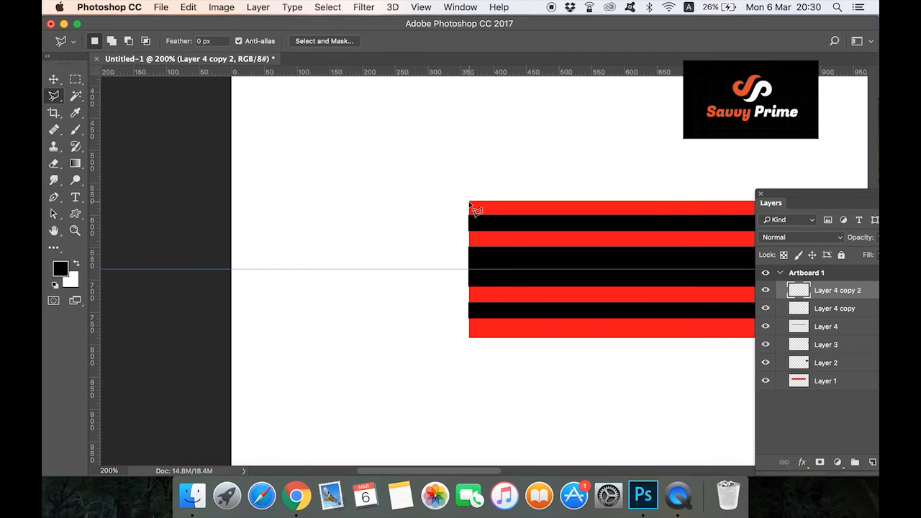
pyautogui.click(469, 204)
pyautogui.click(243, 269)
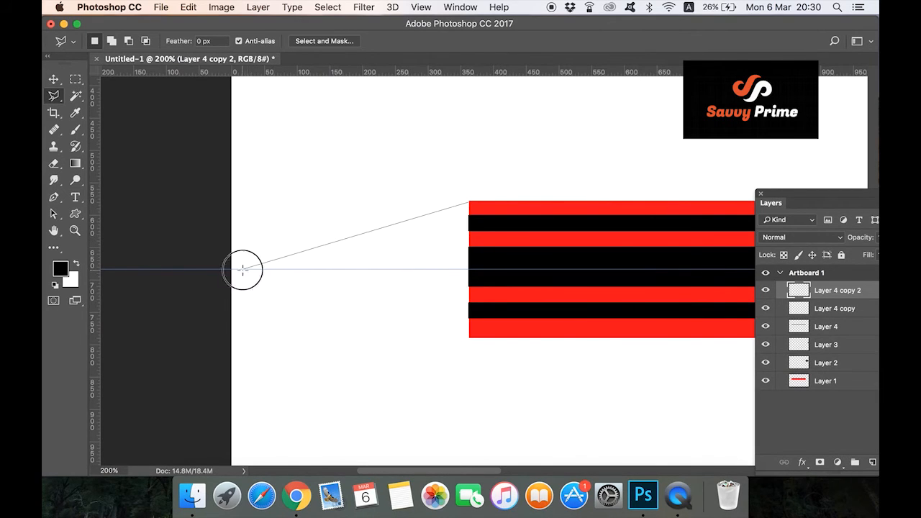
pyautogui.click(470, 337)
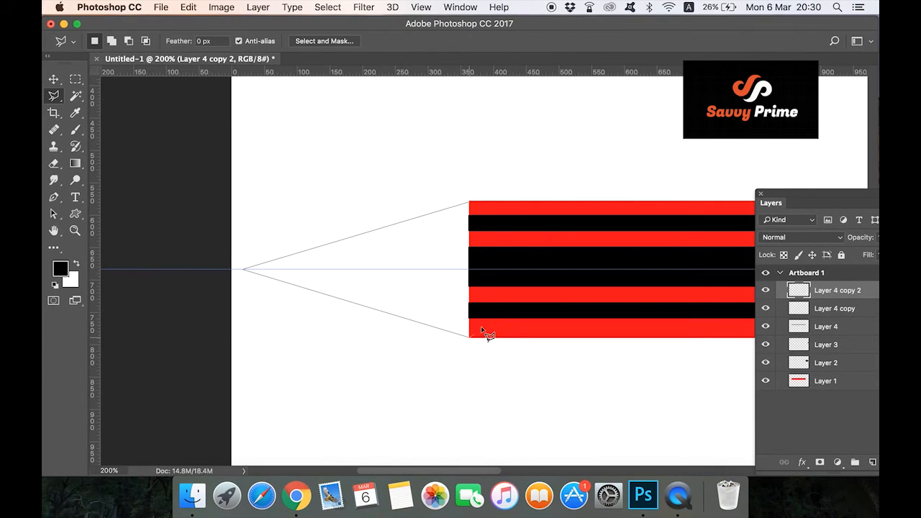
pyautogui.click(478, 252)
pyautogui.click(470, 202)
# Set the foreground color to light orange #fca276
pyautogui.click(61, 269)
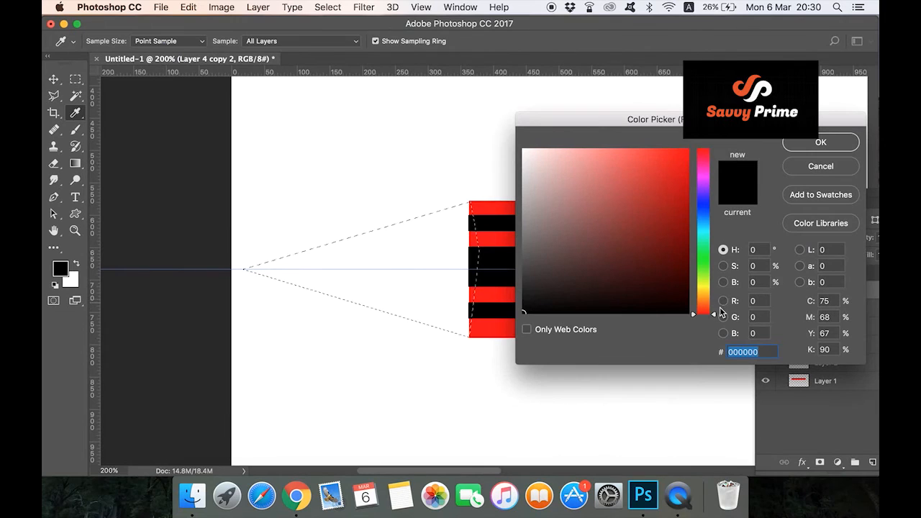
pyautogui.moveTo(715, 318); pyautogui.dragTo(716, 298)
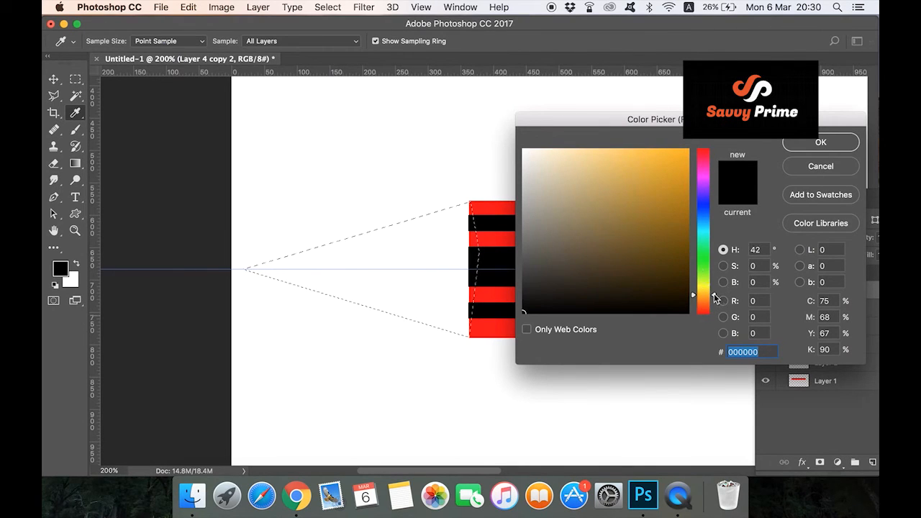
pyautogui.click(618, 155)
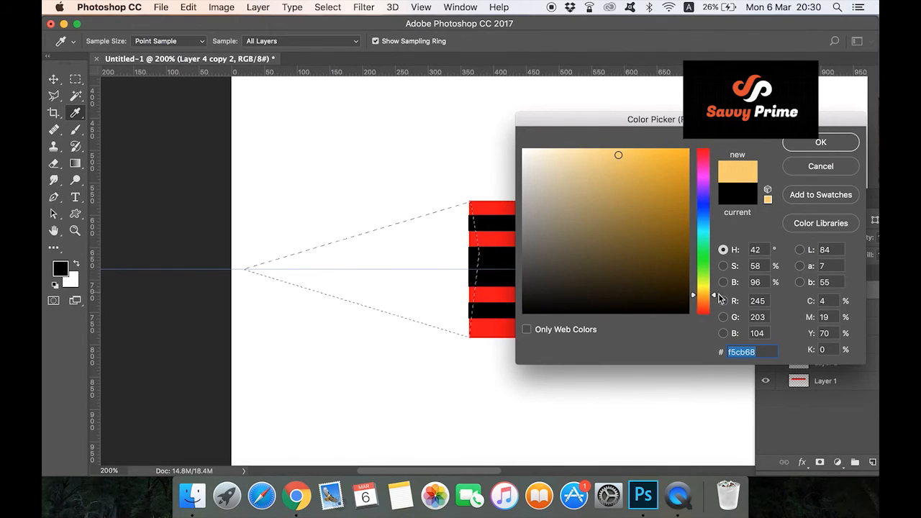
pyautogui.moveTo(718, 299); pyautogui.dragTo(716, 304)
pyautogui.click(764, 193)
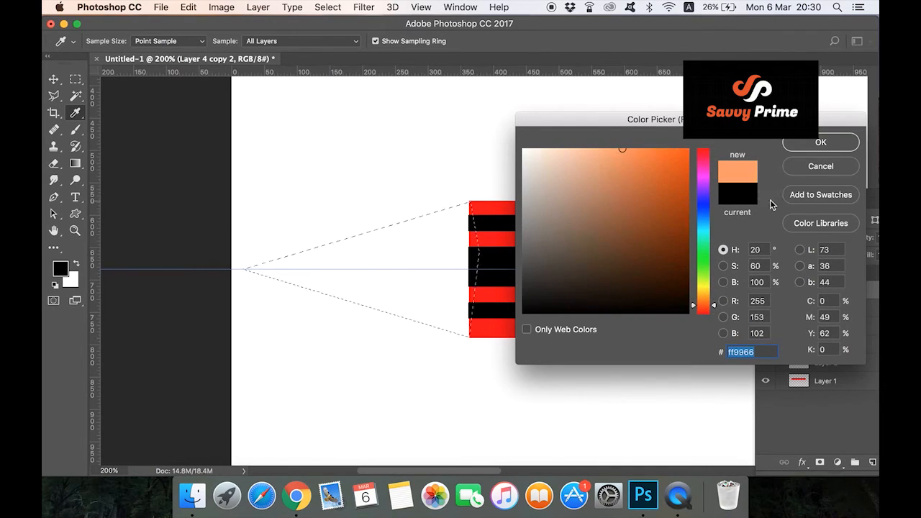
pyautogui.moveTo(623, 148); pyautogui.dragTo(611, 150)
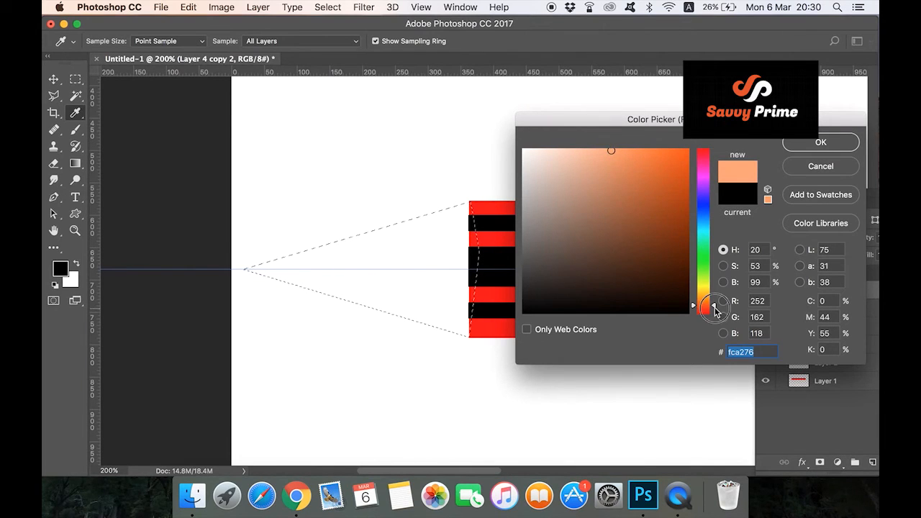
pyautogui.moveTo(714, 306); pyautogui.dragTo(720, 308)
pyautogui.click(802, 144)
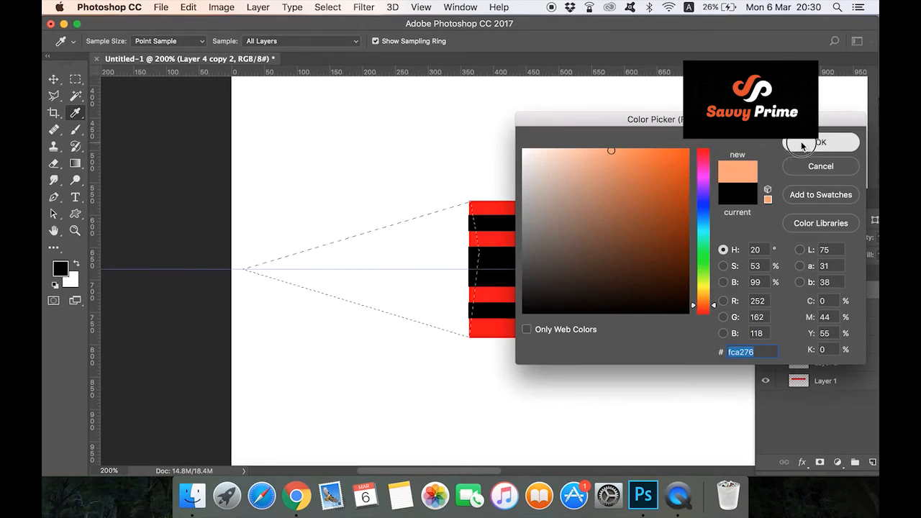
# Add a new layer and fill the triangular tip selection with the foreground color
pyautogui.click(872, 462)
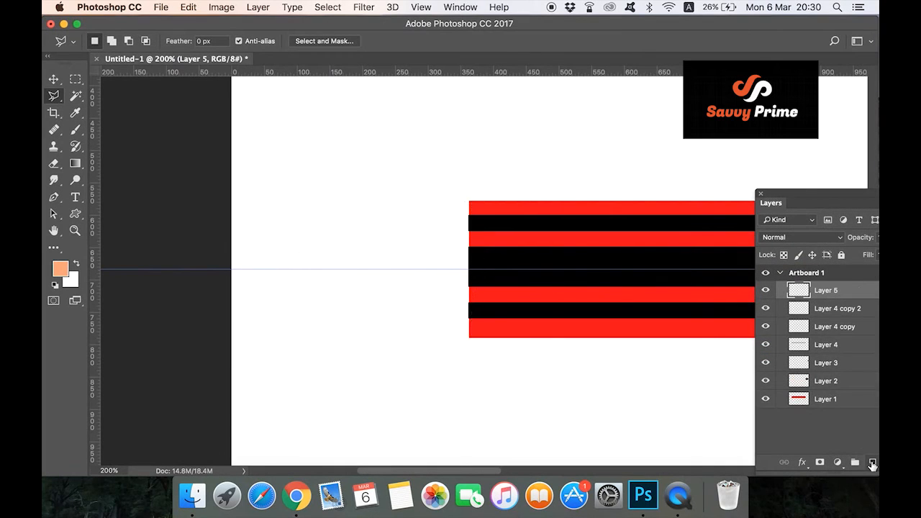
pyautogui.press('alt')
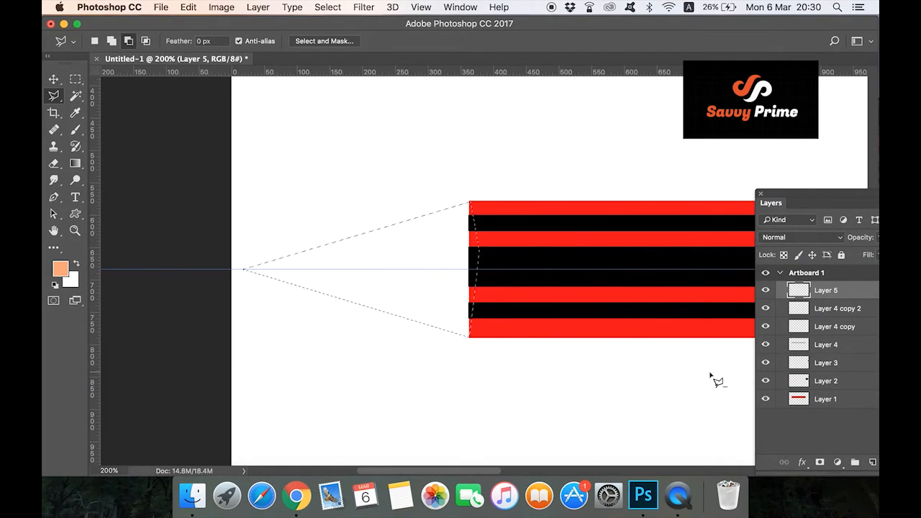
pyautogui.hotkey('alt', 'BackSpace')
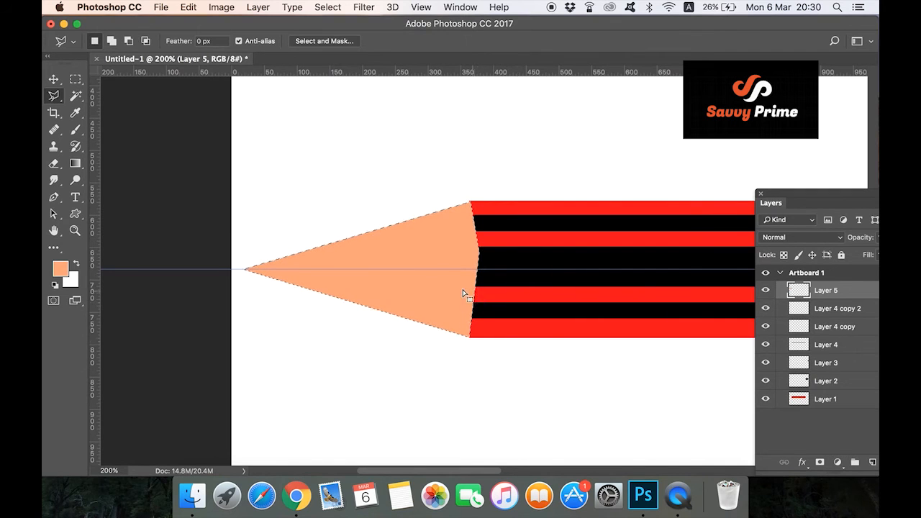
# Intersect the tip selection with an elliptical marquee so only about the outermost fifth, with a curved inner edge, stays selected
pyautogui.click(74, 81)
pyautogui.hotkey('shift', 'm')
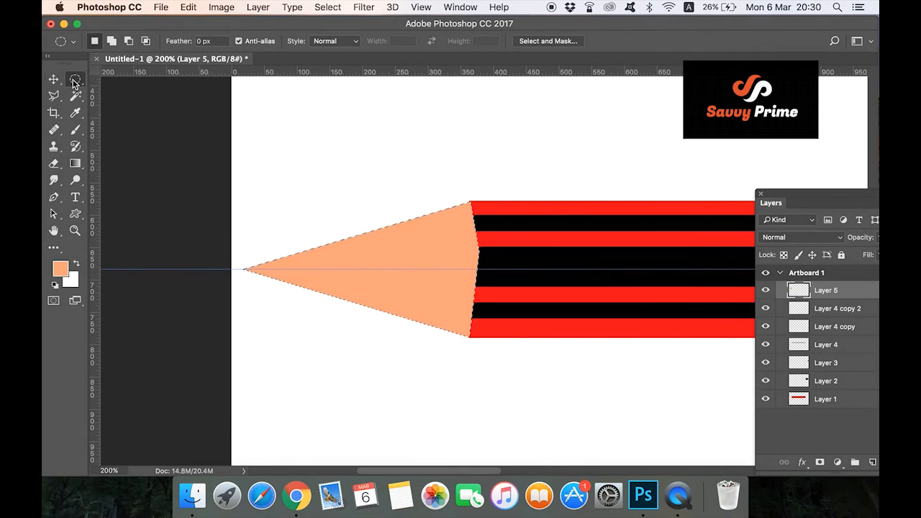
pyautogui.click(146, 43)
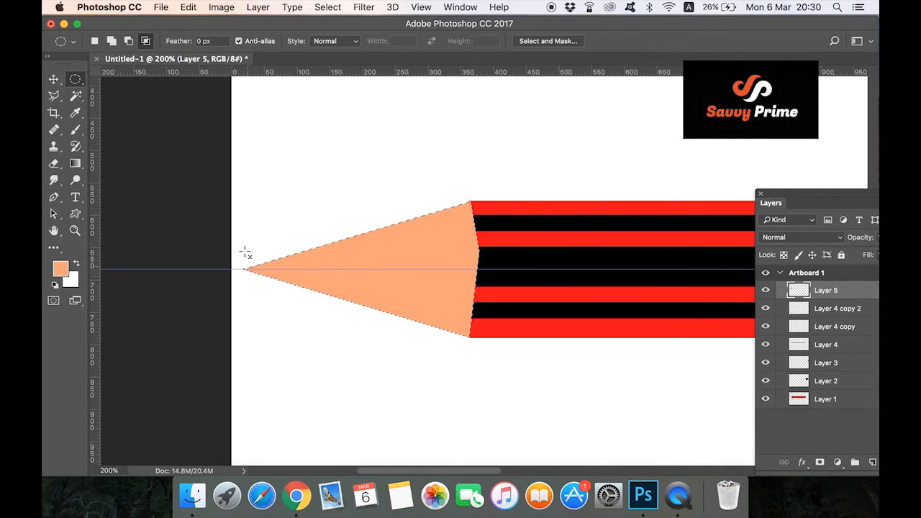
pyautogui.moveTo(210, 241)
pyautogui.mouseDown()
pyautogui.moveTo(261, 288)
pyautogui.moveTo(303, 309)
pyautogui.moveTo(316, 303)
pyautogui.mouseUp()
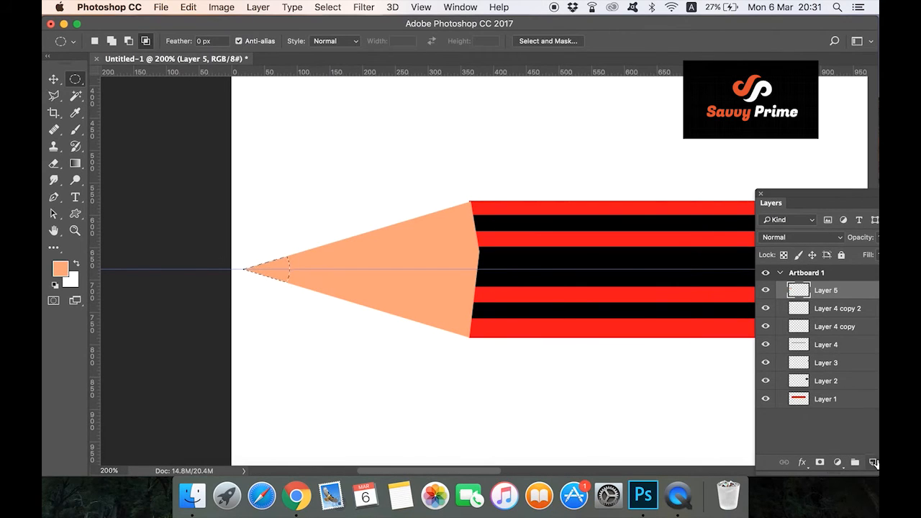
# Fill the selected pencil point with dark gray #1f1f1f on a new layer and clear the selection
pyautogui.click(872, 463)
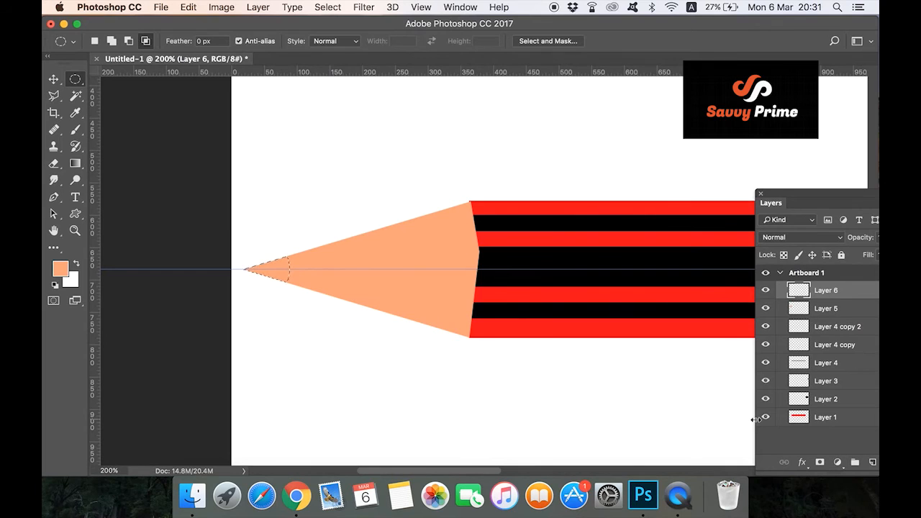
pyautogui.press('d')
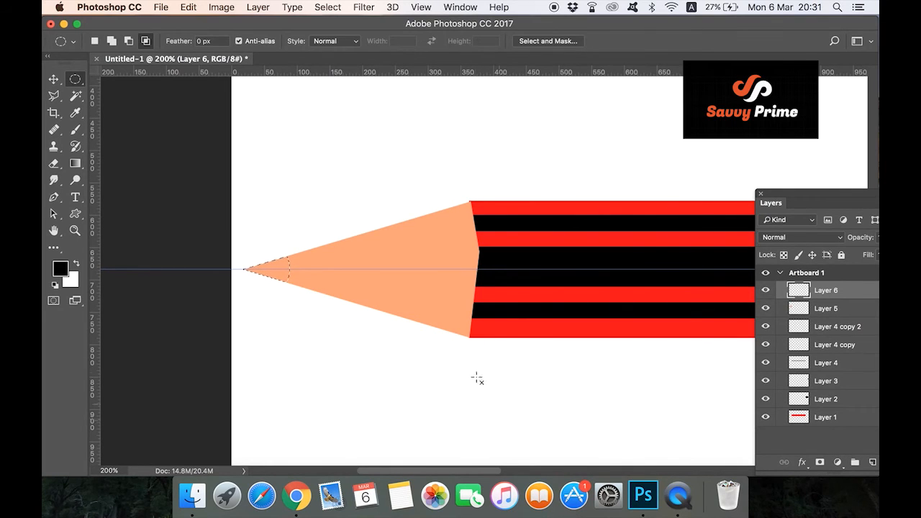
pyautogui.click(60, 268)
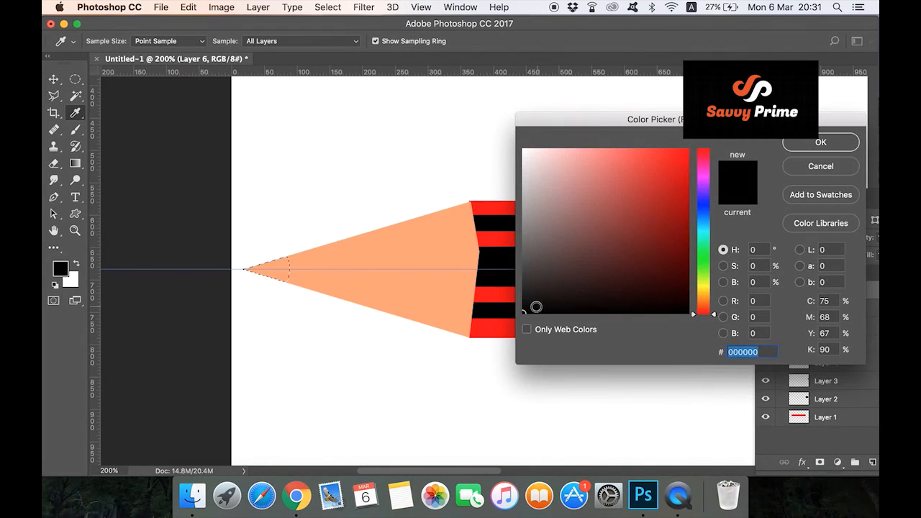
pyautogui.moveTo(529, 305); pyautogui.dragTo(525, 292)
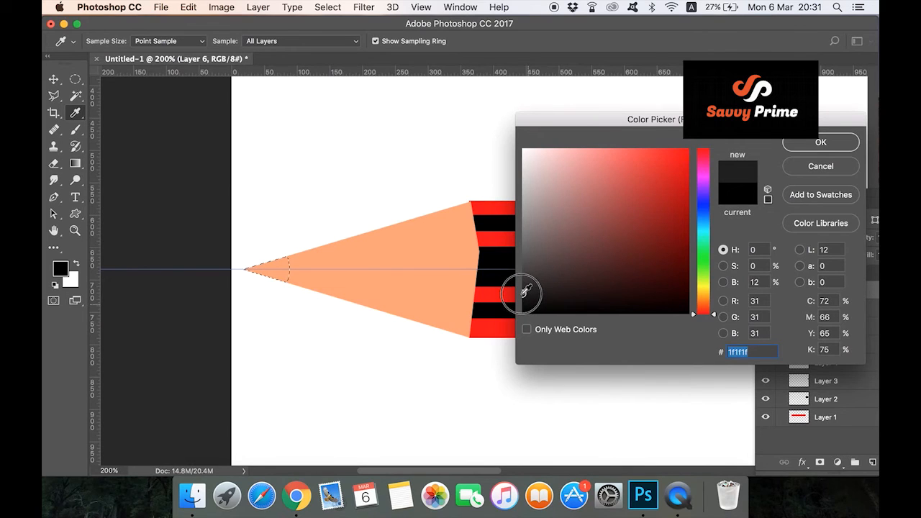
pyautogui.click(807, 144)
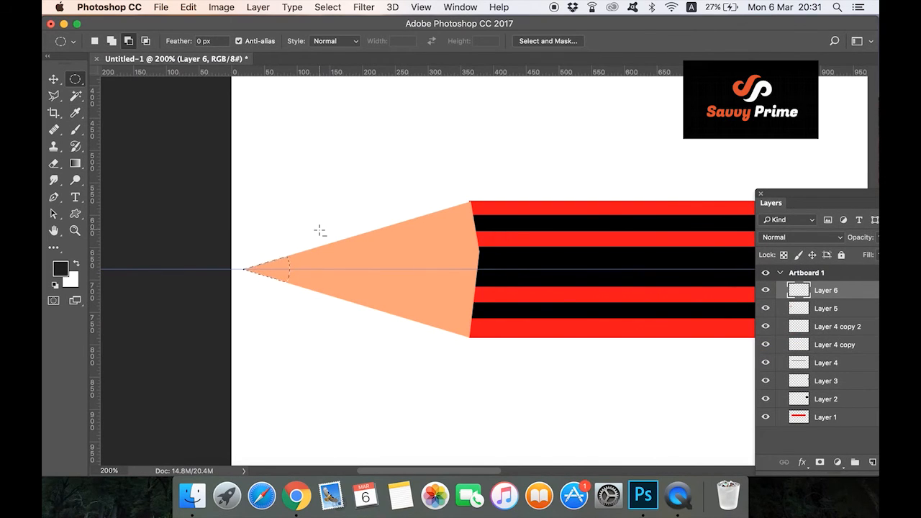
pyautogui.hotkey('alt', 'BackSpace')
pyautogui.press('super+d')
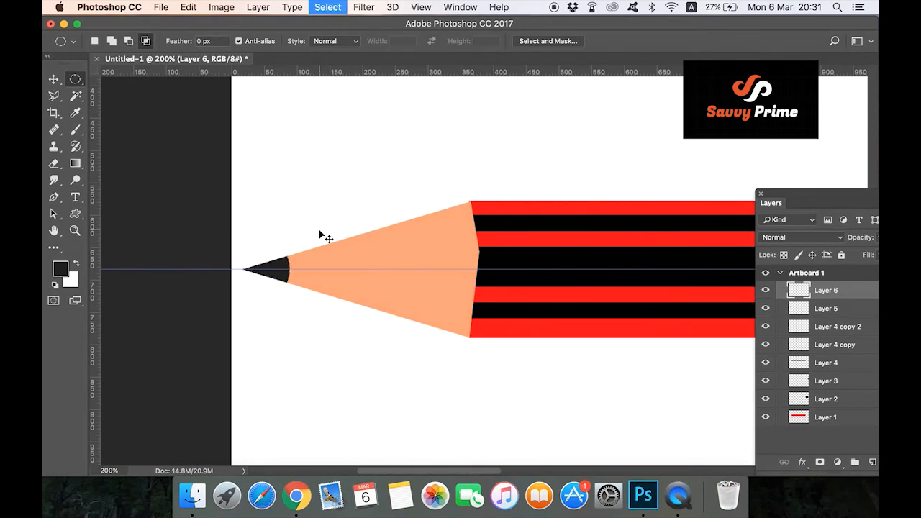
# Select a zigzag area with three spikes reaching into the striped bar from the wooden tip's edge using the Polygonal Lasso, and add a new layer
pyautogui.press('z')
pyautogui.keyDown('alt'); pyautogui.click(296, 249); pyautogui.keyUp('alt')
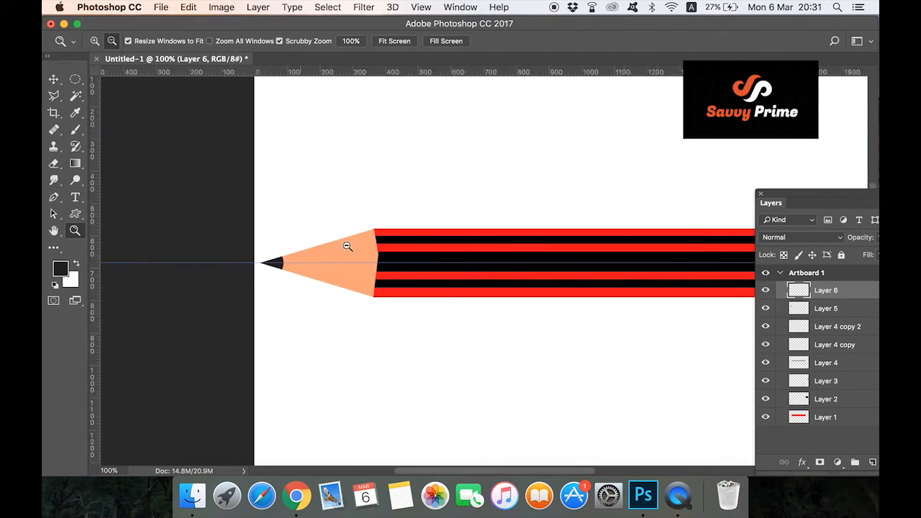
pyautogui.keyDown('alt'); pyautogui.click(368, 252); pyautogui.keyUp('alt')
pyautogui.moveTo(407, 302); pyautogui.dragTo(475, 280)
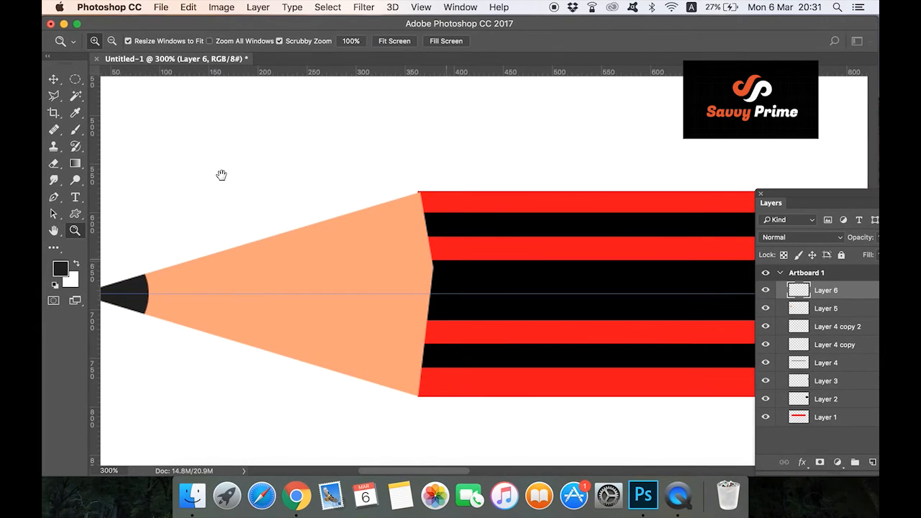
pyautogui.press('l')
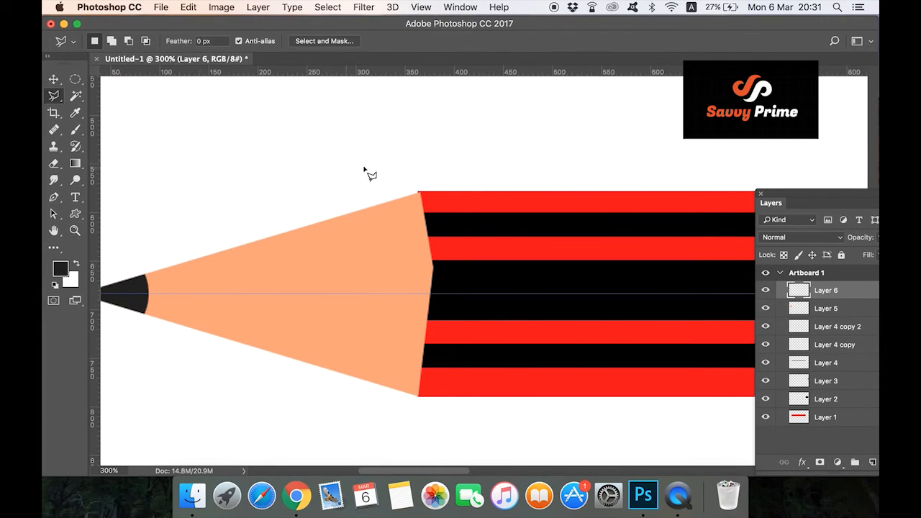
pyautogui.click(418, 193)
pyautogui.click(551, 229)
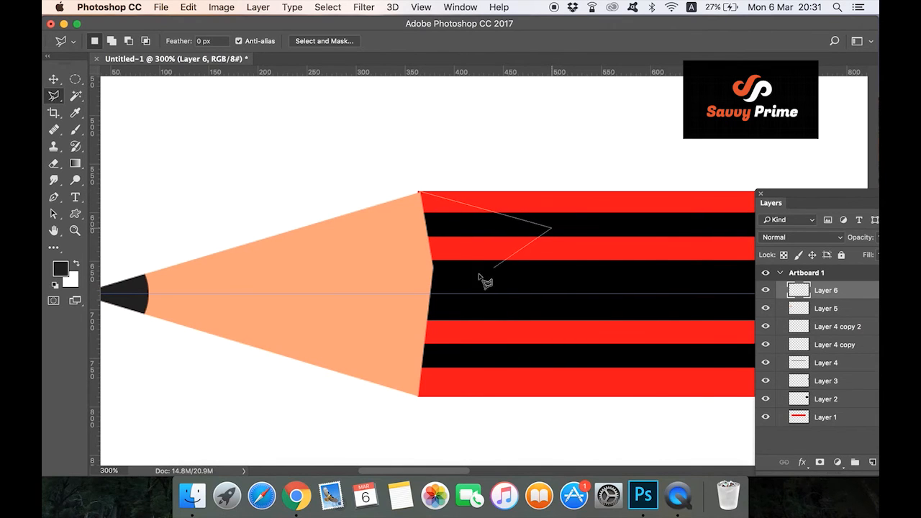
pyautogui.click(430, 266)
pyautogui.click(557, 294)
pyautogui.click(428, 324)
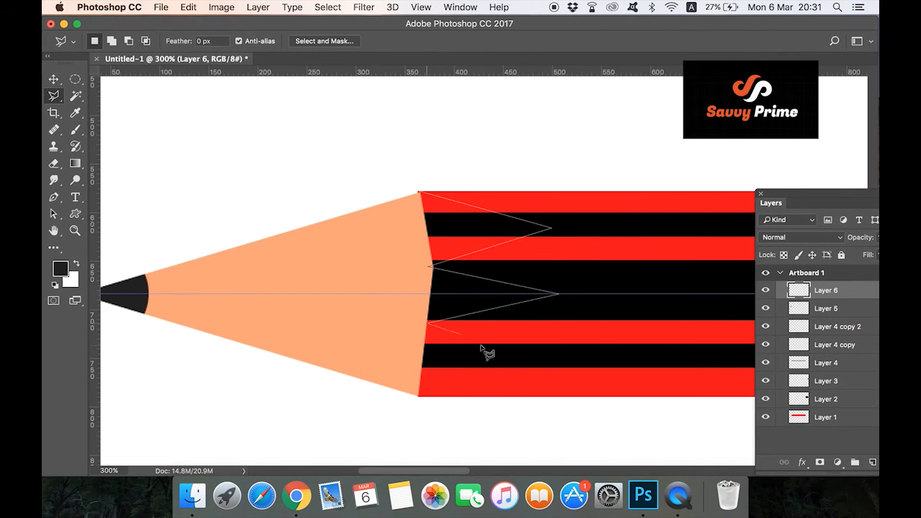
pyautogui.click(551, 355)
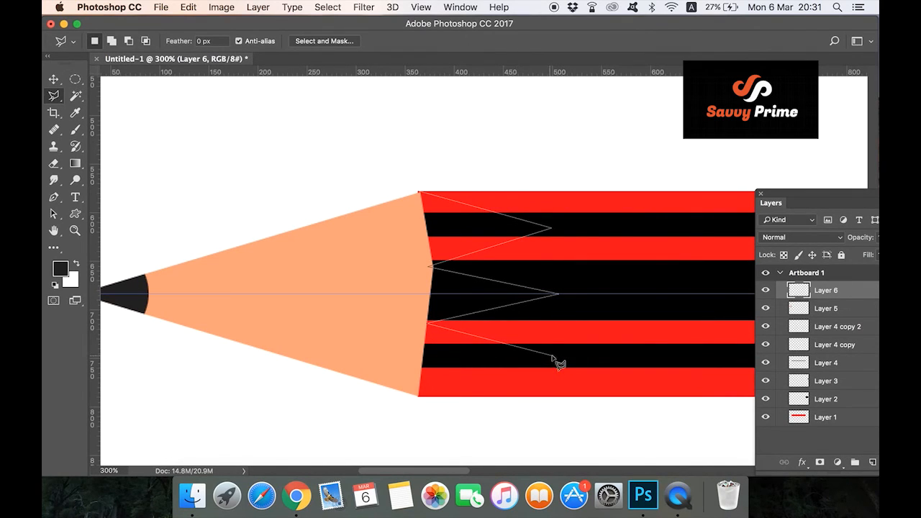
pyautogui.click(418, 395)
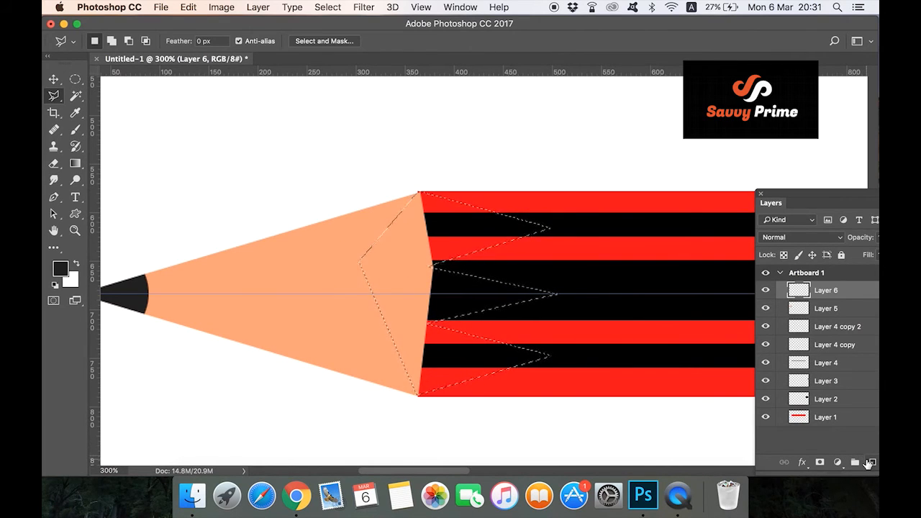
pyautogui.click(869, 462)
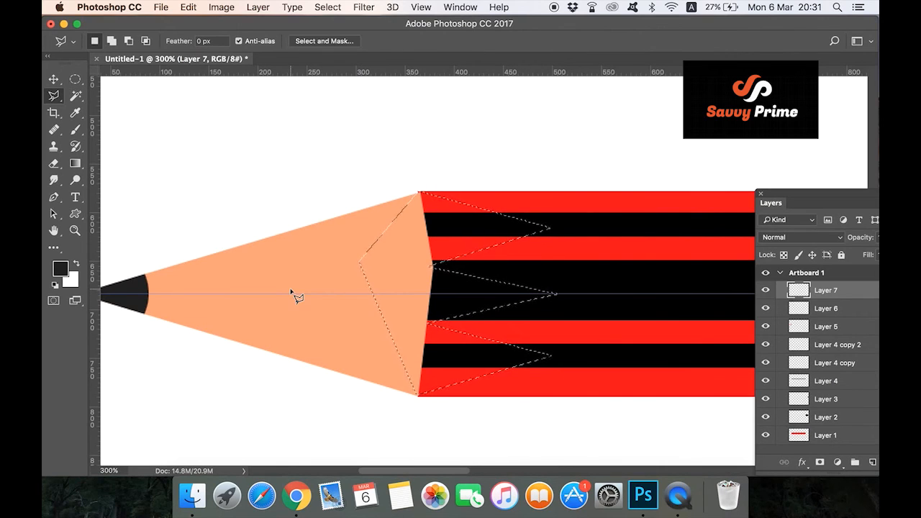
# Fill the zigzag selection on the new layer with the light orange sampled from the wooden tip, and clear the selection
pyautogui.press('i')
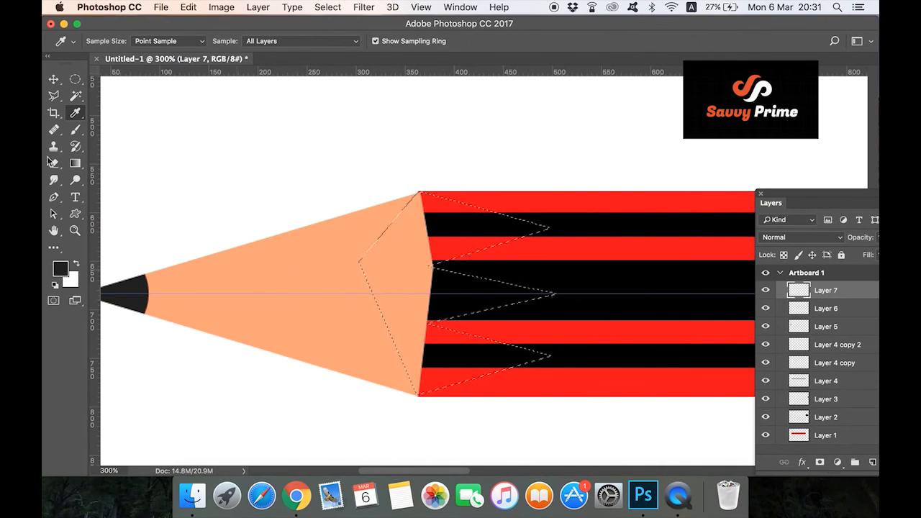
pyautogui.rightClick(77, 114)
pyautogui.click(105, 113)
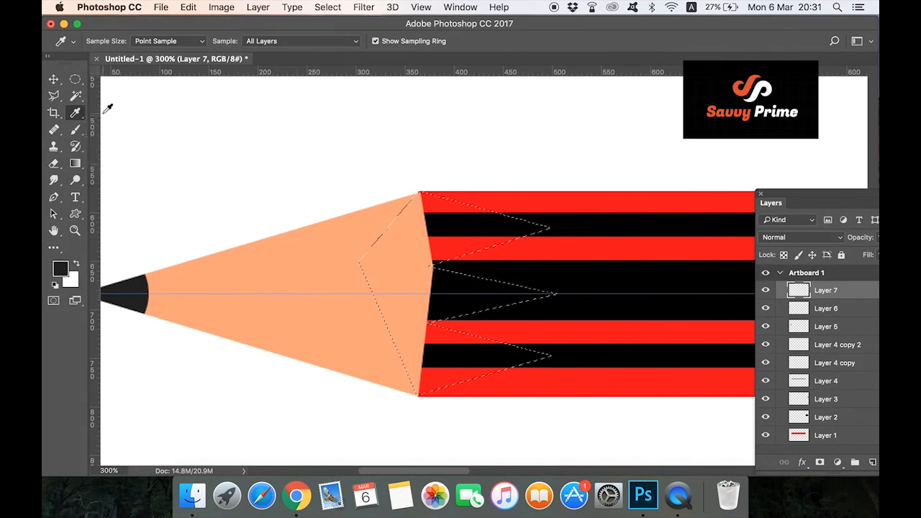
pyautogui.click(338, 253)
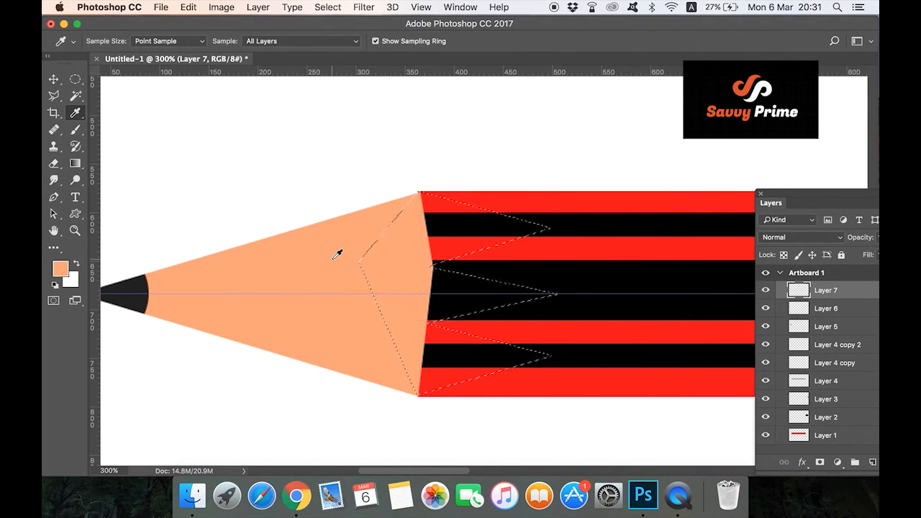
pyautogui.hotkey('alt', 'BackSpace')
pyautogui.press('super+d')
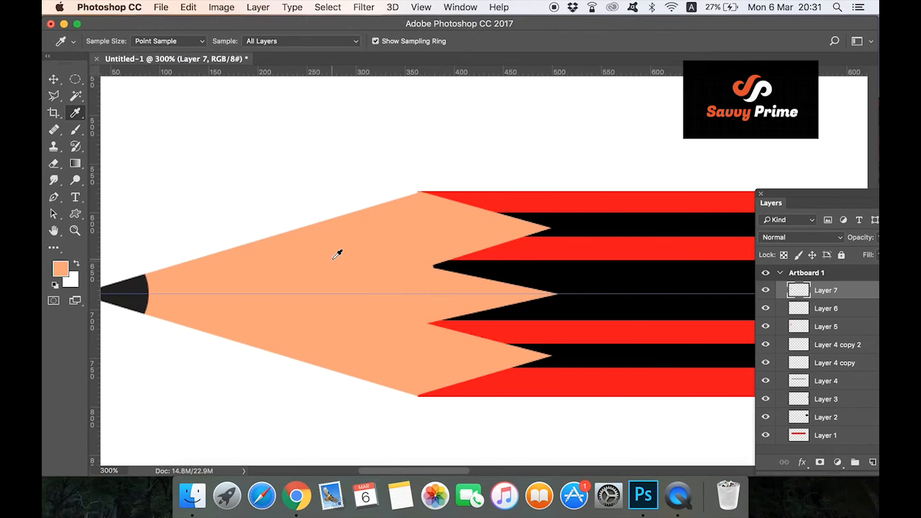
# Remove the horizontal guide running through the pencil, turn off the transform controls display, and select the artboard
pyautogui.press('z')
pyautogui.keyDown('alt'); pyautogui.click(449, 275); pyautogui.keyUp('alt')
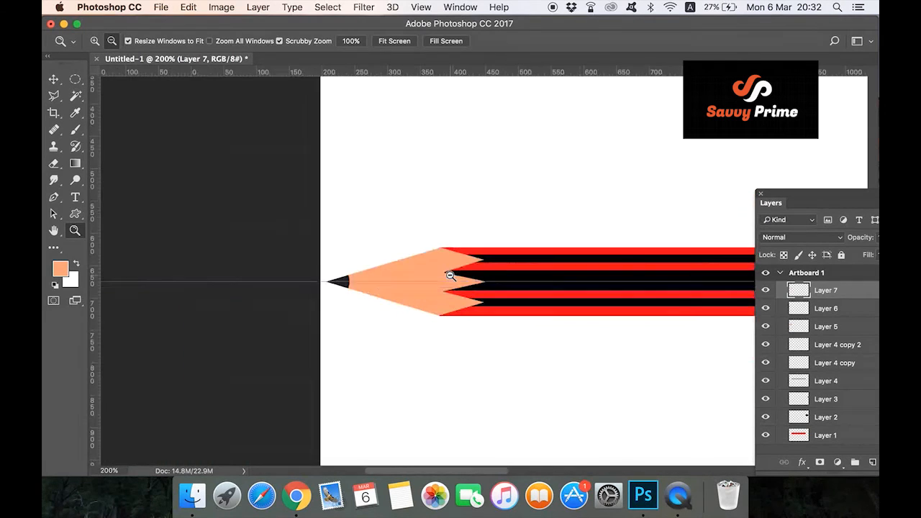
pyautogui.keyDown('alt'); pyautogui.click(449, 275); pyautogui.keyUp('alt')
pyautogui.keyDown('alt'); pyautogui.click(449, 275); pyautogui.keyUp('alt')
pyautogui.keyDown('alt'); pyautogui.click(565, 293); pyautogui.keyUp('alt')
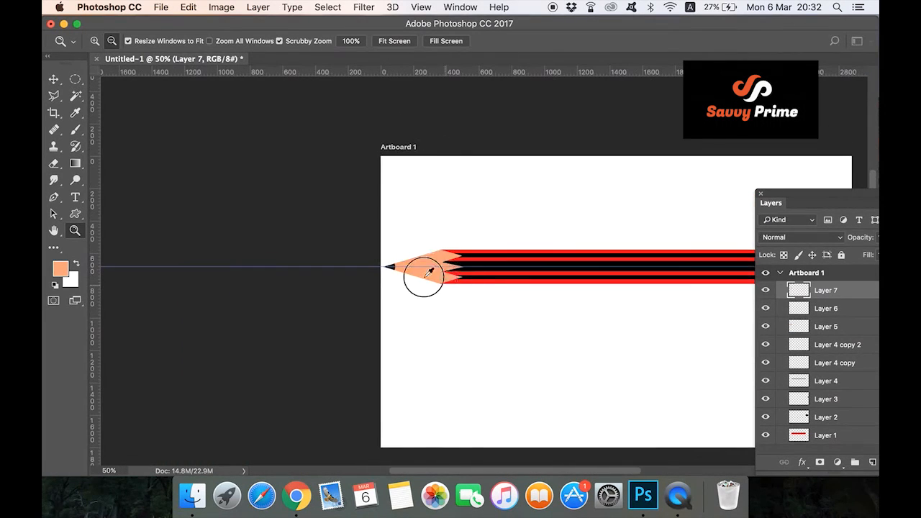
pyautogui.moveTo(424, 277); pyautogui.dragTo(376, 275)
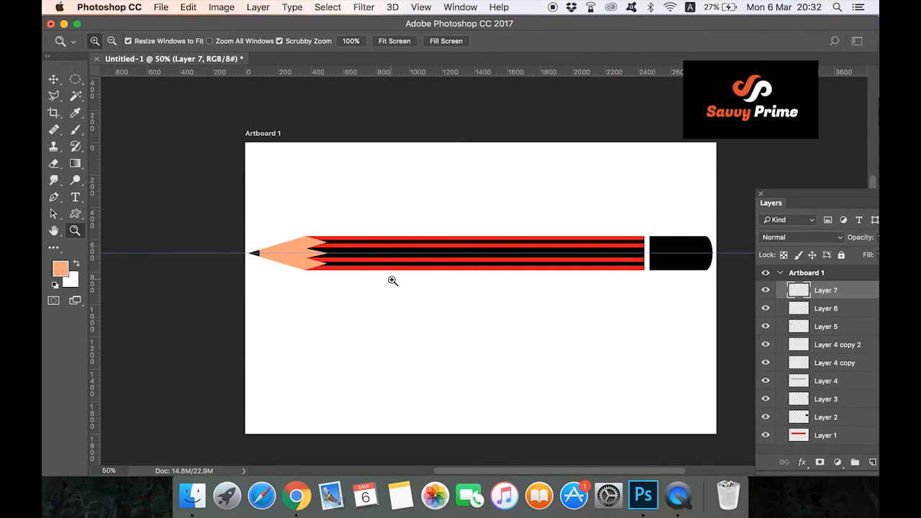
pyautogui.press('v')
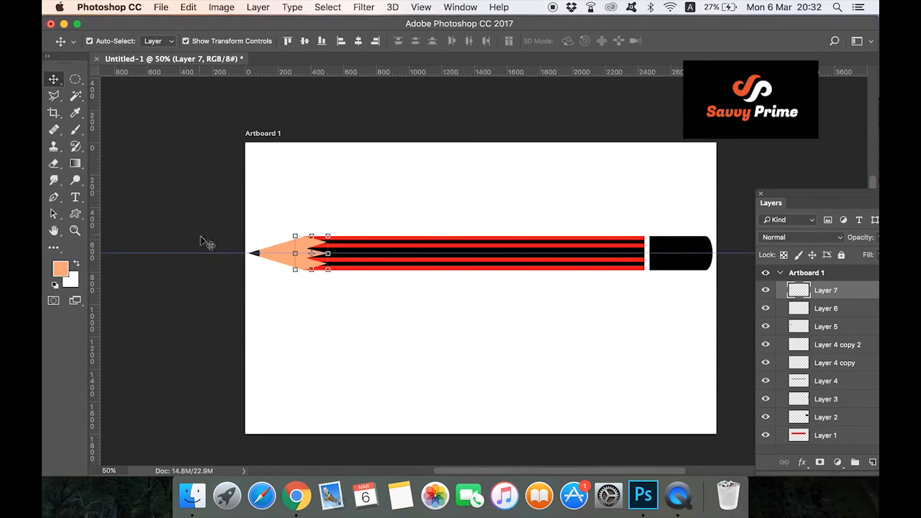
pyautogui.moveTo(213, 254); pyautogui.dragTo(233, 64)
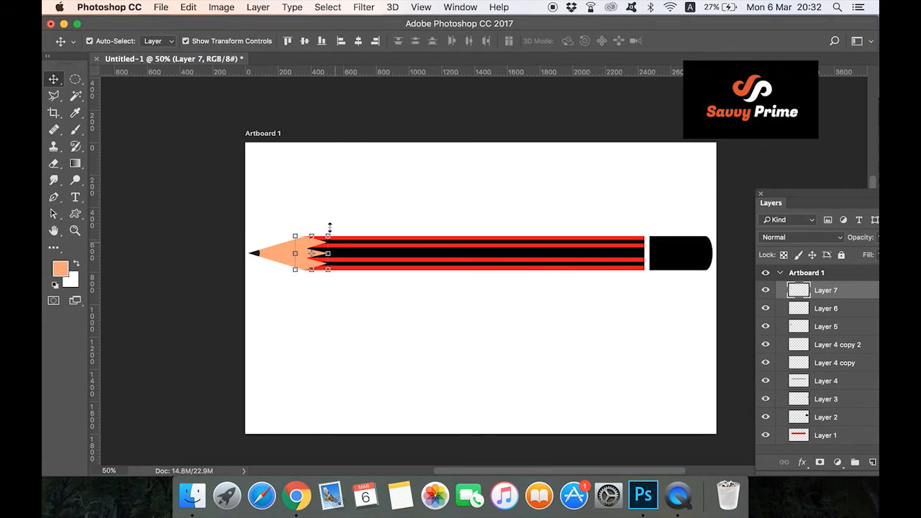
pyautogui.click(186, 43)
pyautogui.click(443, 187)
# Add the white Eurostile text "* 0621 natraj pencil 8 8 hb bo8" on the middle black stripe near the zigzag edge
pyautogui.press('z')
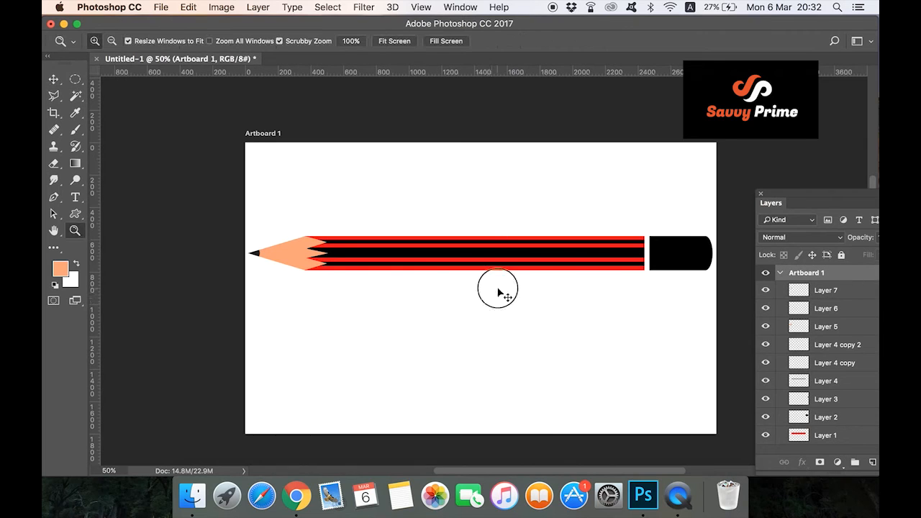
pyautogui.click(497, 292)
pyautogui.press('t')
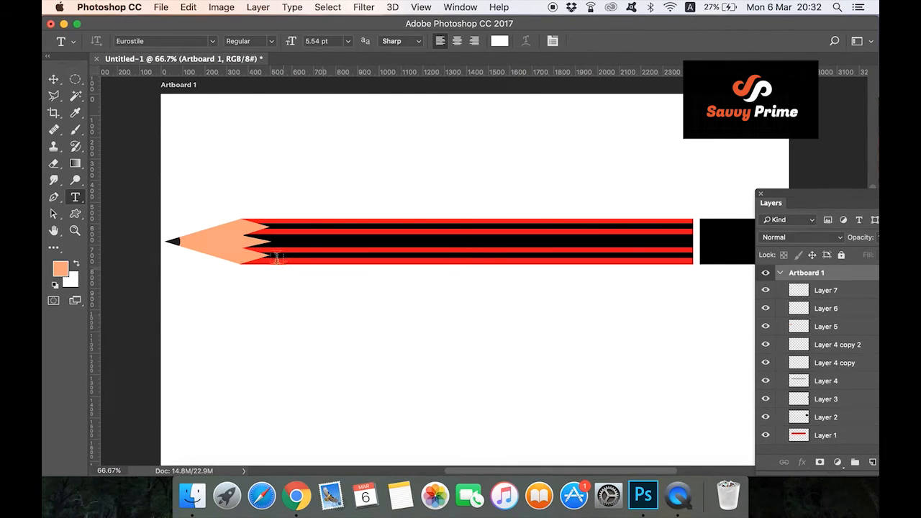
pyautogui.click(285, 241)
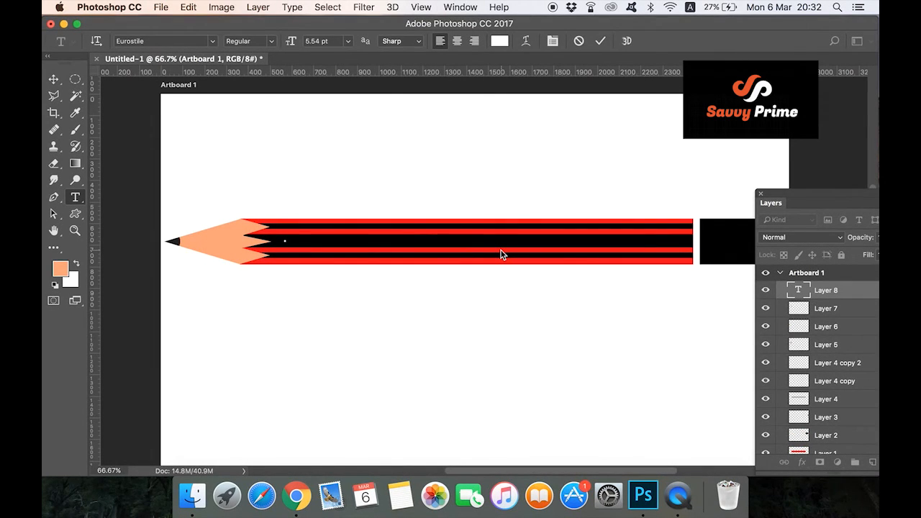
pyautogui.write('S')
pyautogui.write('a')
pyautogui.press('BackSpace')
pyautogui.click(53, 79)
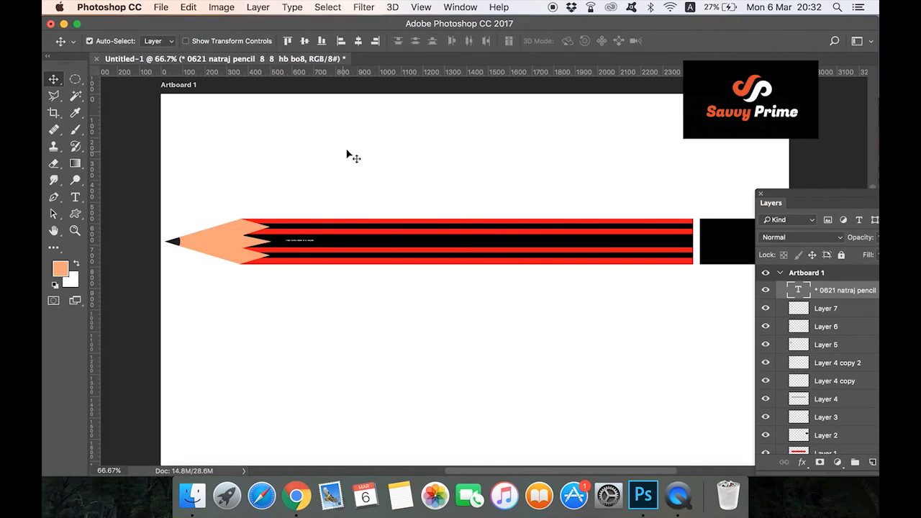
# Try font sizes of 12 pt and 20 pt on the pencil lettering
pyautogui.press('t')
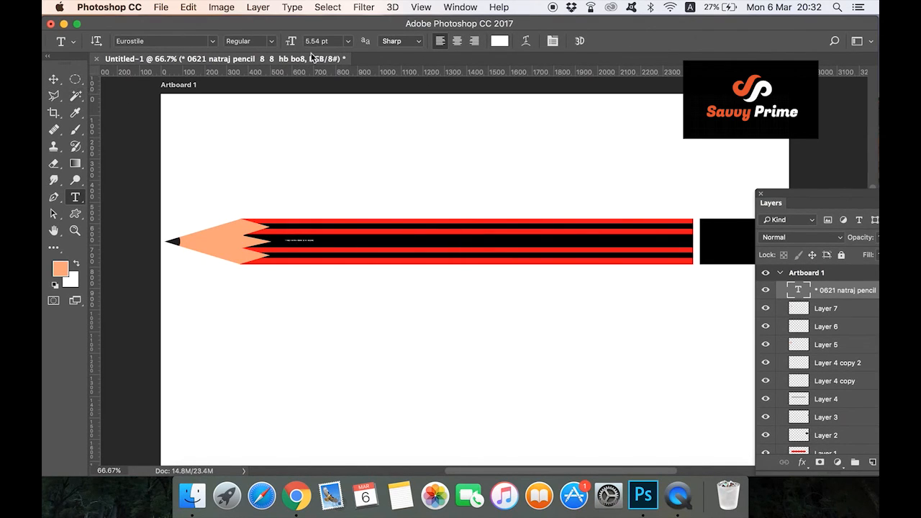
pyautogui.click(317, 41)
pyautogui.write('12')
pyautogui.press('Return')
pyautogui.click(313, 41)
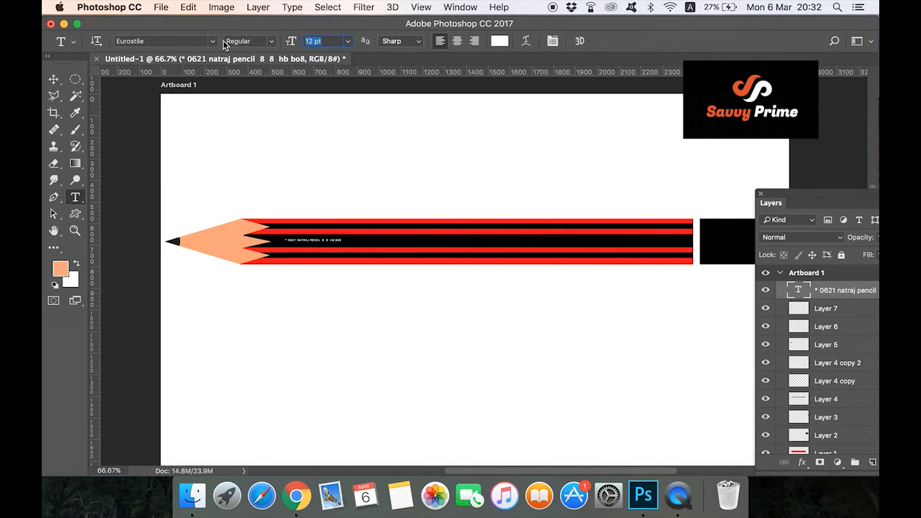
pyautogui.write('20')
pyautogui.press('Return')
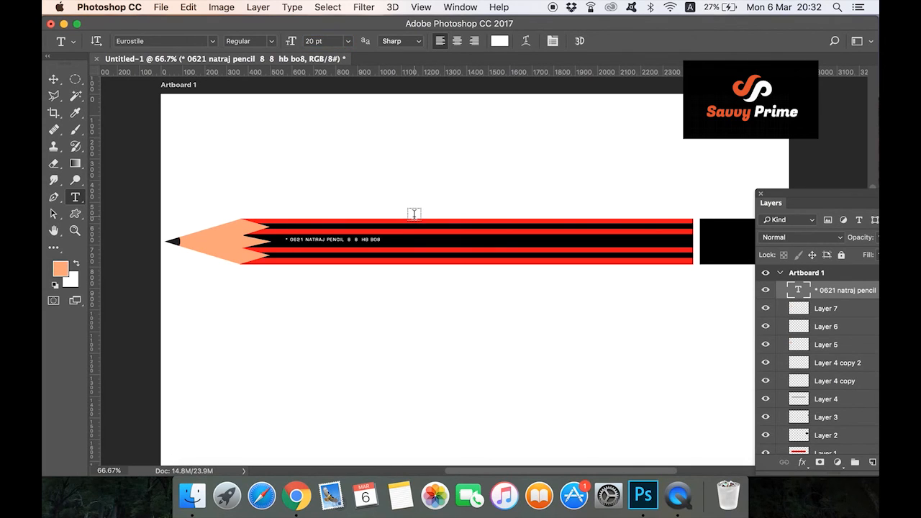
# Set the pencil lettering's size to 40 pt and shift it slightly down within the middle black stripe
pyautogui.click(317, 41)
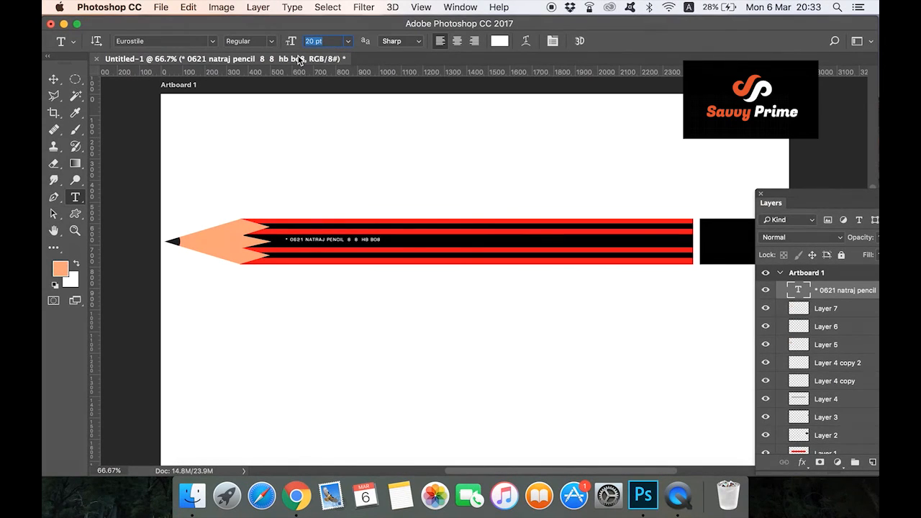
pyautogui.write('40')
pyautogui.press('Return')
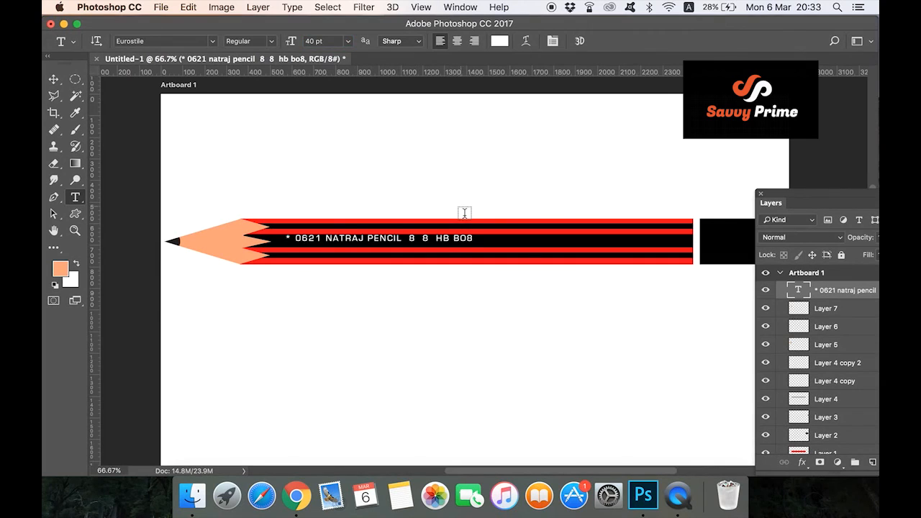
pyautogui.press('v')
pyautogui.moveTo(464, 232)
pyautogui.mouseDown()
pyautogui.moveTo(448, 262)
pyautogui.moveTo(413, 243)
pyautogui.moveTo(533, 249)
pyautogui.mouseUp()
# Replace the lettering's ending "8 8 HB BO8" with "* * HB * * BOUNDED LEAD *"
pyautogui.press('t')
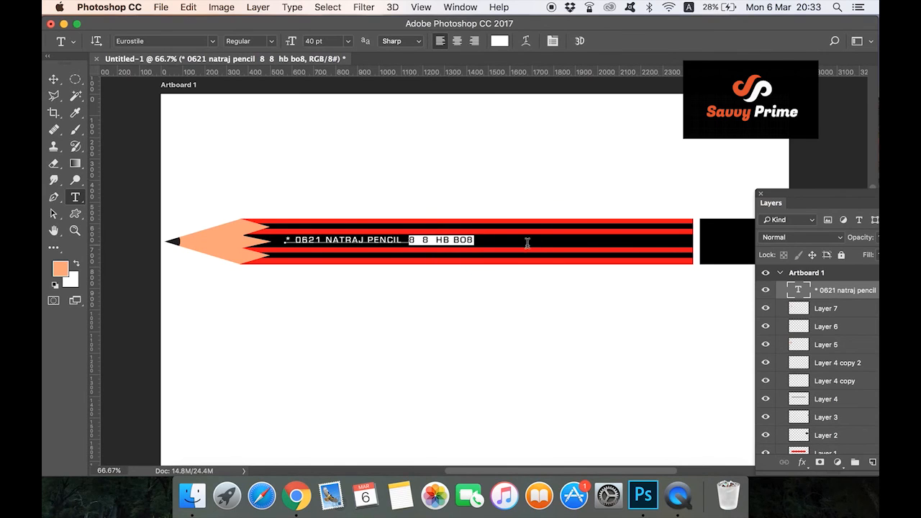
pyautogui.write('* ')
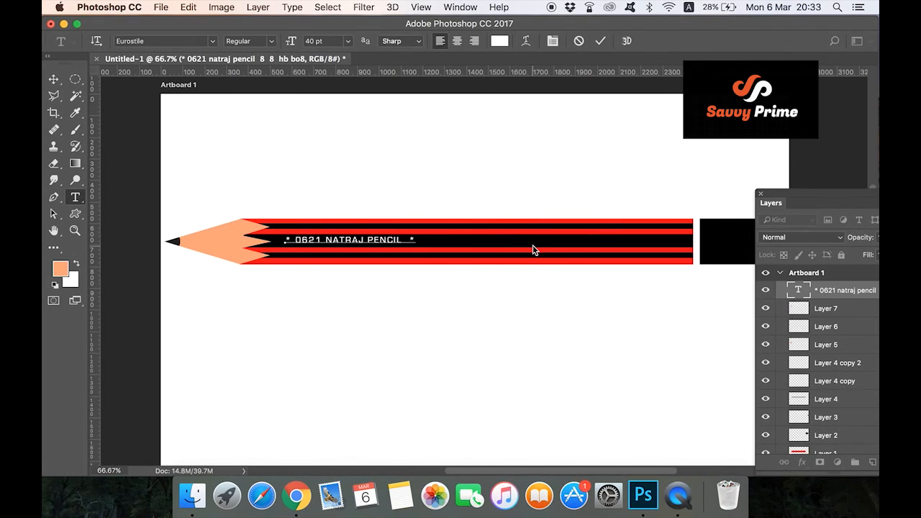
pyautogui.write(' *')
pyautogui.write('  H ')
pyautogui.write('    * E')
pyautogui.write('OUNDED LEAD *')
pyautogui.click(54, 80)
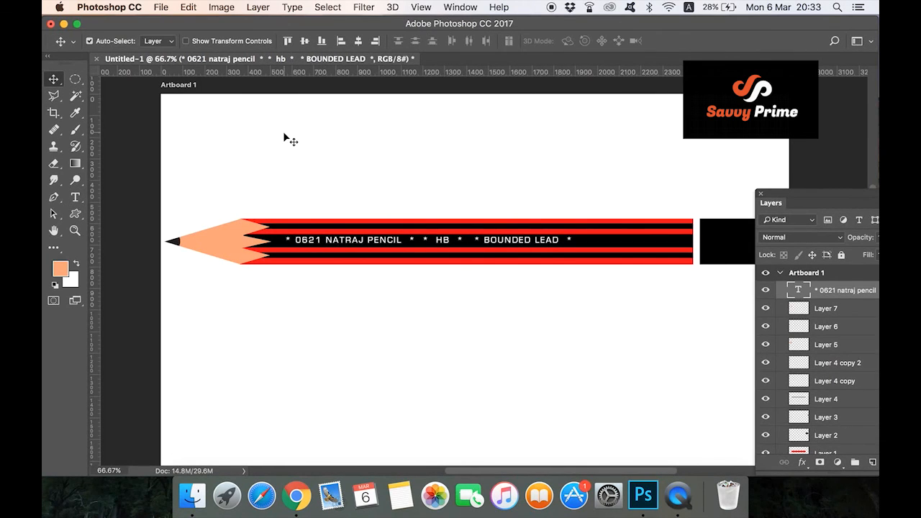
# Nudge the lettering down three increments to centre it vertically in the middle black stripe
pyautogui.press('Down')
pyautogui.press('Down')
pyautogui.press('Down')
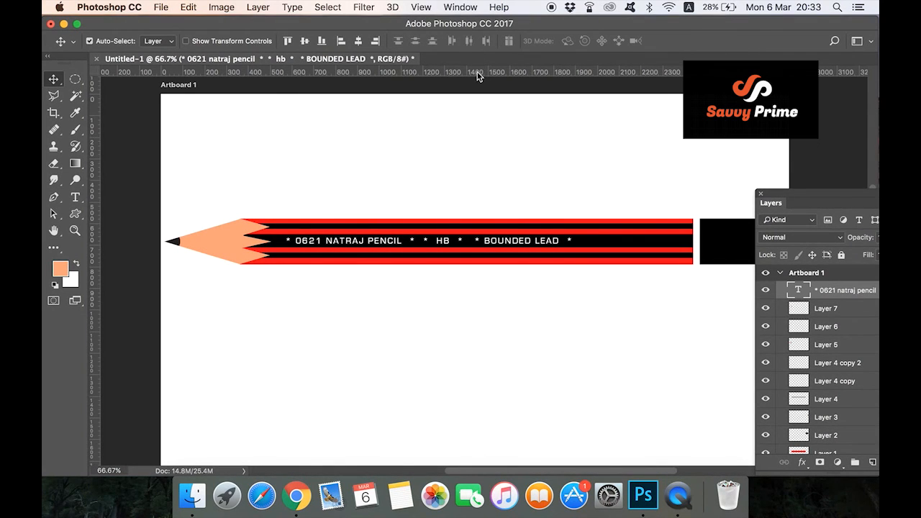
# Change the lettering's color to bright yellow #ffe400
pyautogui.press('t')
pyautogui.click(500, 41)
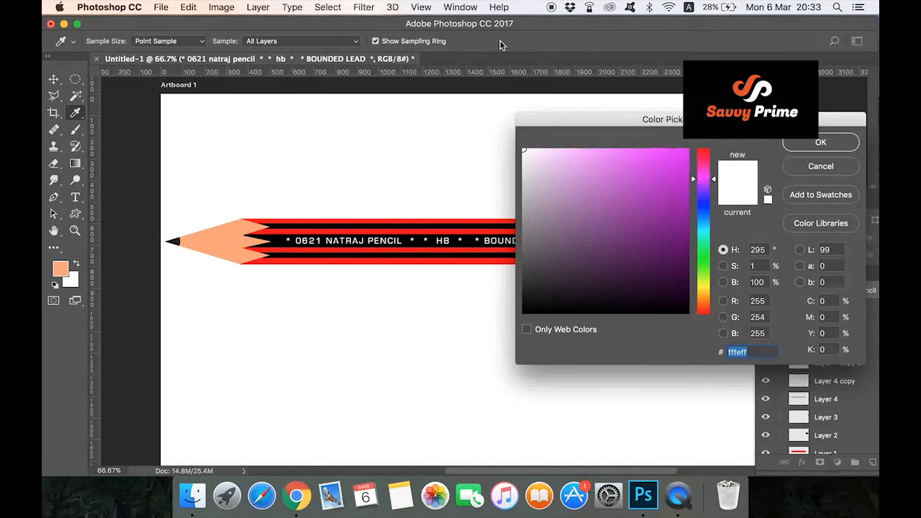
pyautogui.click(709, 290)
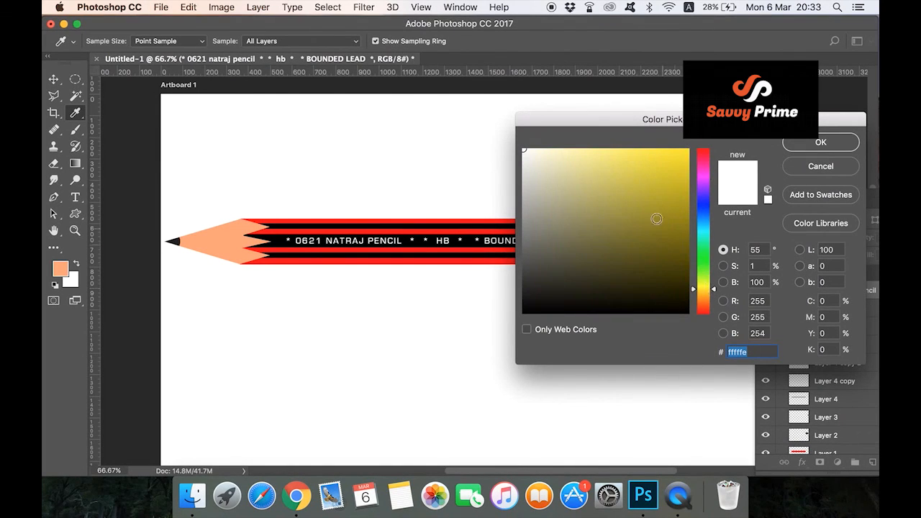
pyautogui.moveTo(655, 213); pyautogui.dragTo(688, 149)
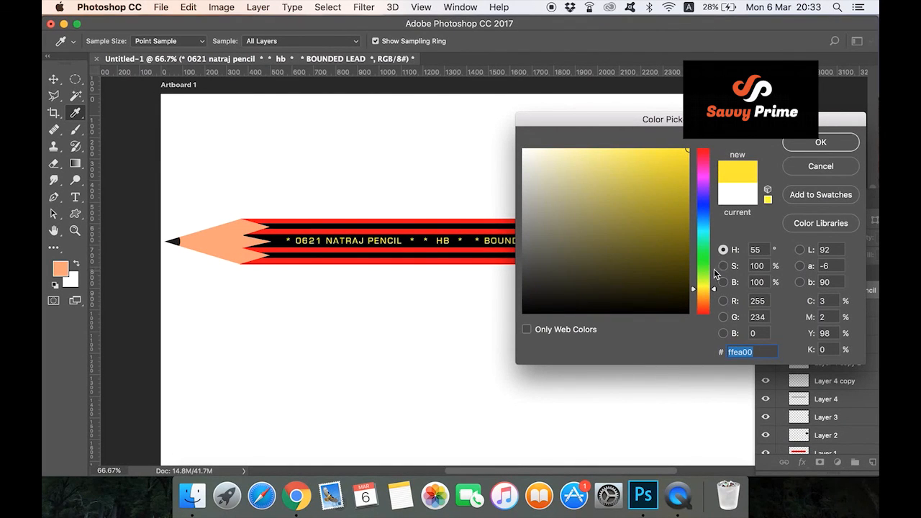
pyautogui.click(713, 291)
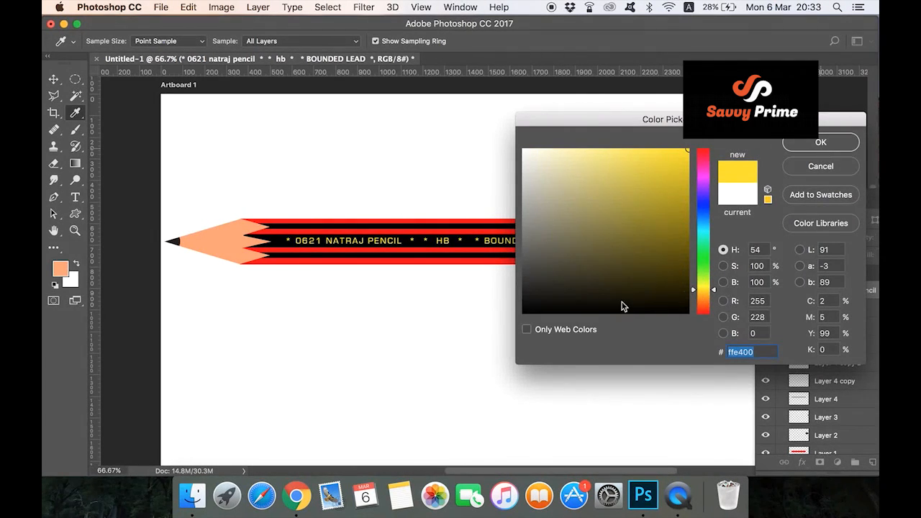
pyautogui.press('Return')
pyautogui.press('v')
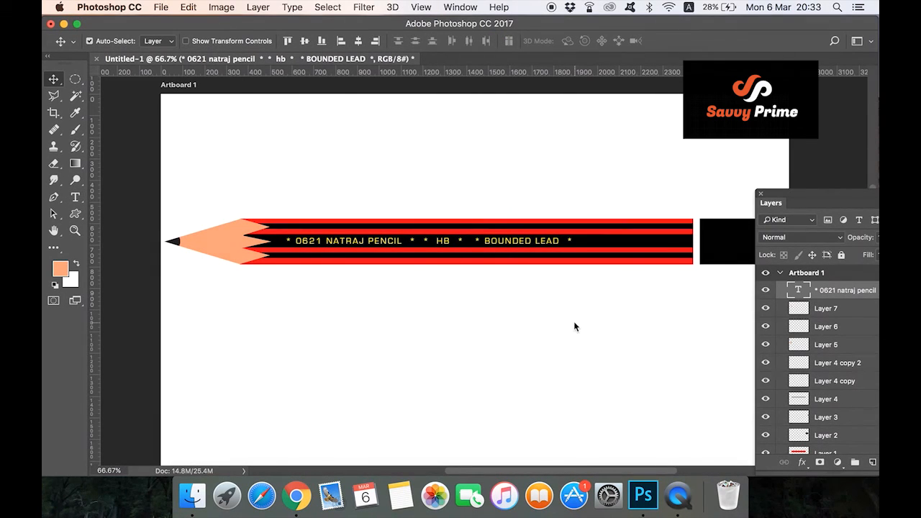
# Hide the layer list and rulers, and examine the finished pencil in full-screen view before returning to the standard screen mode
pyautogui.click(761, 194)
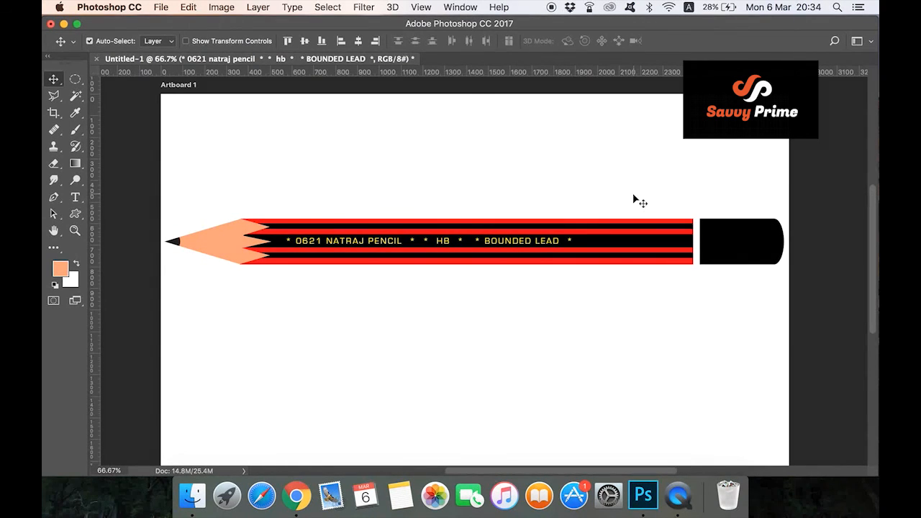
pyautogui.press('f')
pyautogui.press('f')
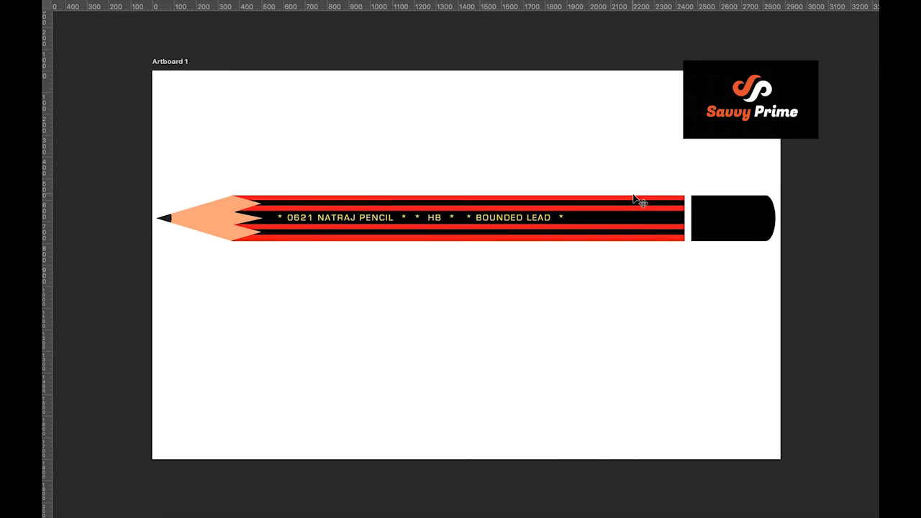
pyautogui.hotkey('ctrl', 'r')
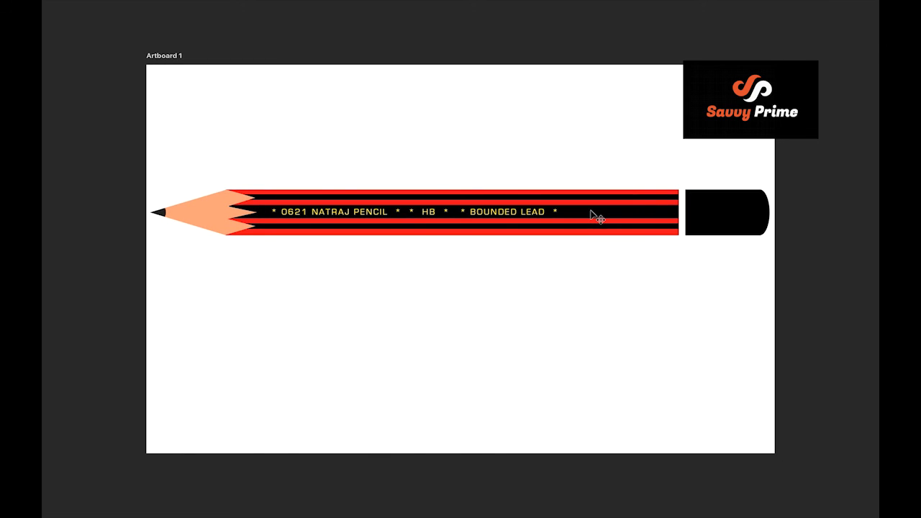
pyautogui.hotkey('ctrl', '+')
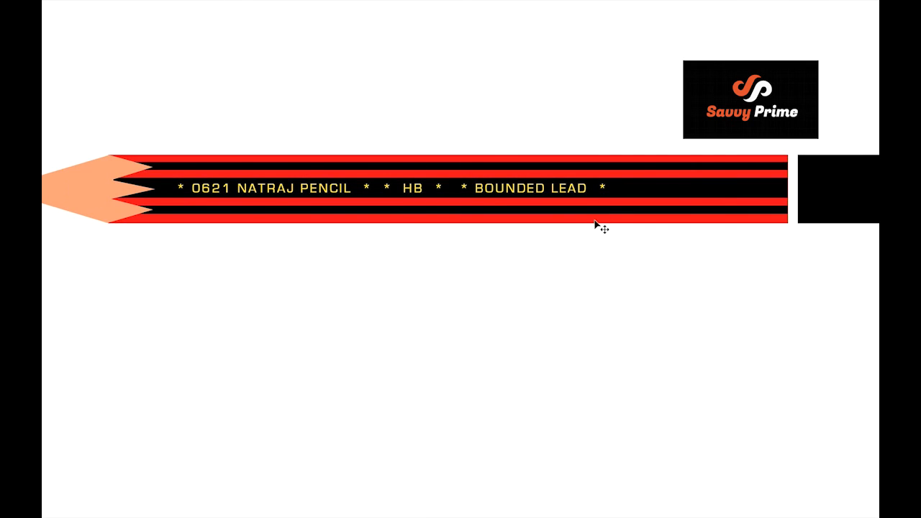
pyautogui.hotkey('ctrl', '-')
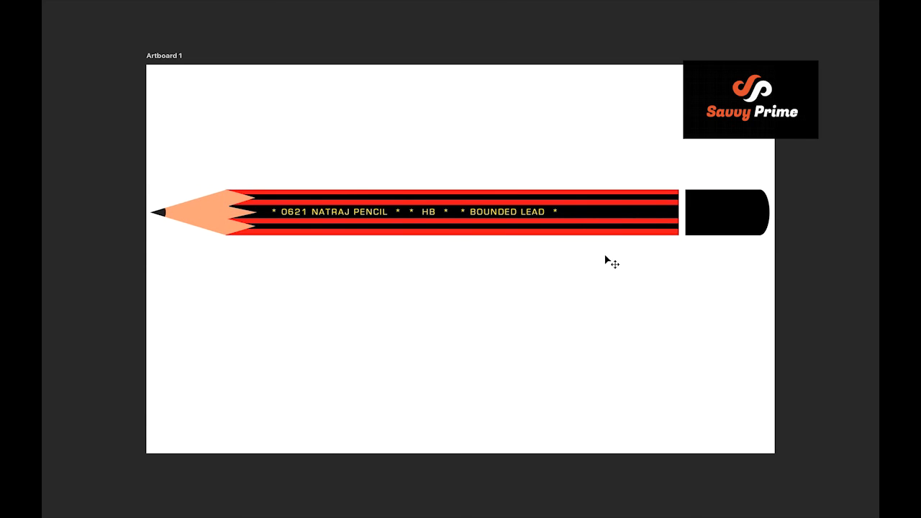
pyautogui.scroll(1, 590, 248)
pyautogui.scroll(4, 582, 252)
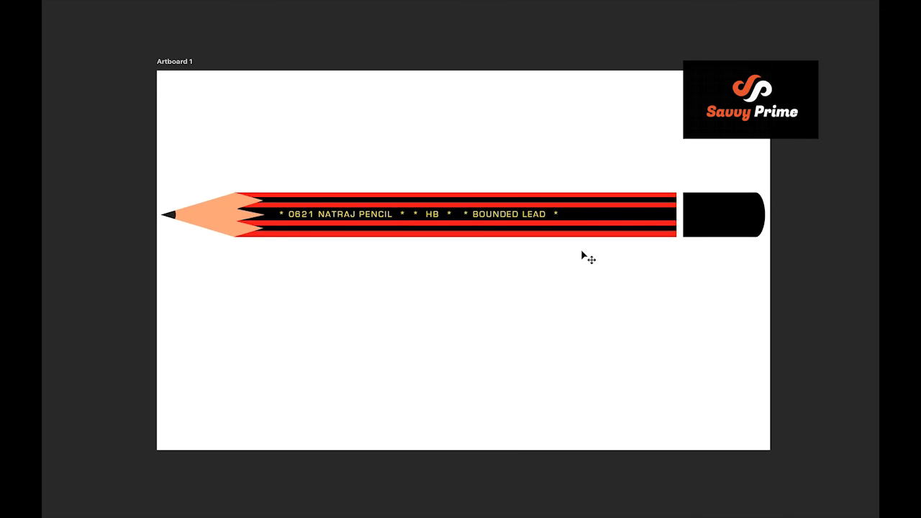
pyautogui.scroll(3, 581, 252)
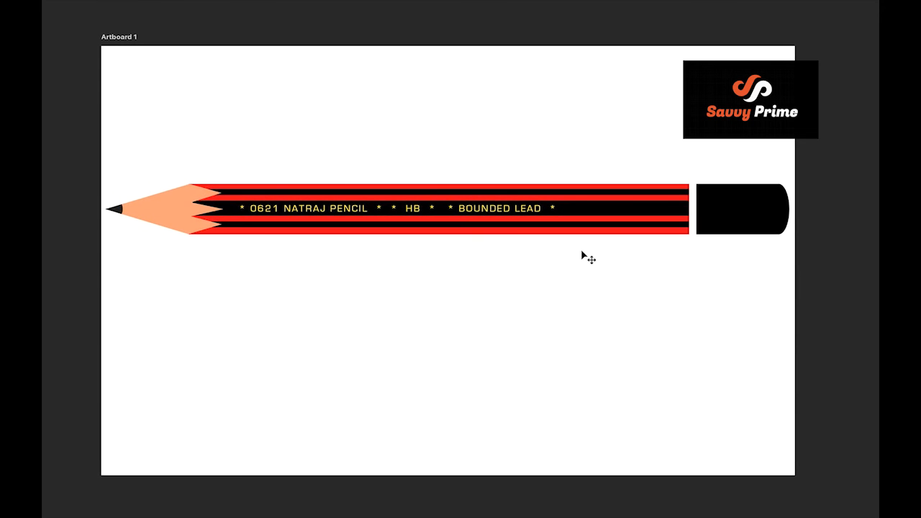
pyautogui.scroll(3, 582, 251)
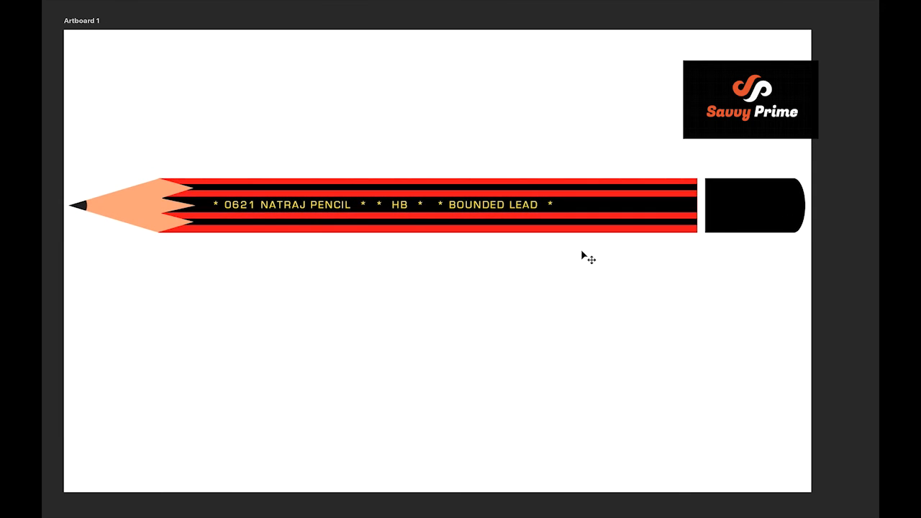
pyautogui.scroll(-1, 582, 252)
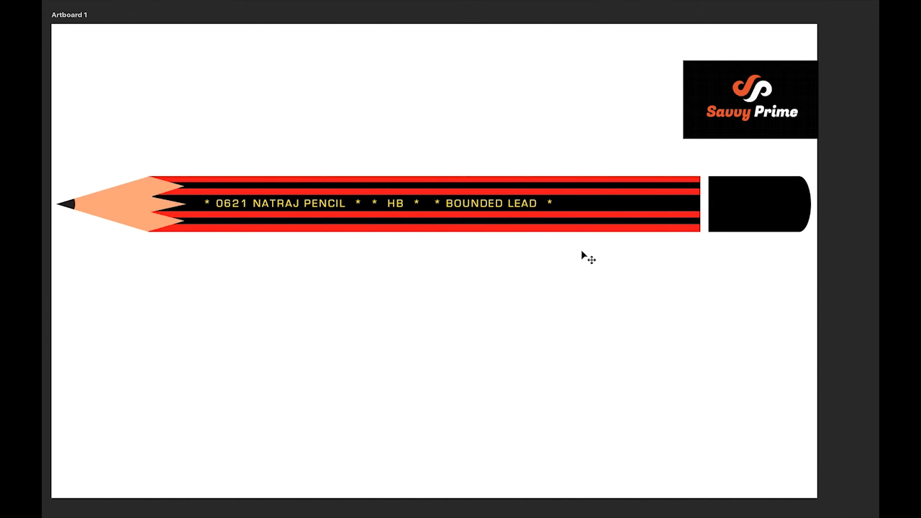
pyautogui.press('f')
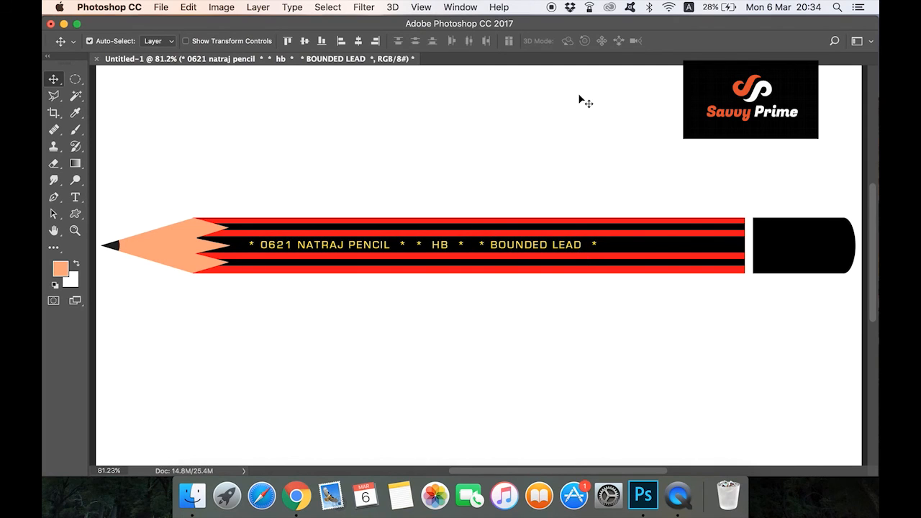